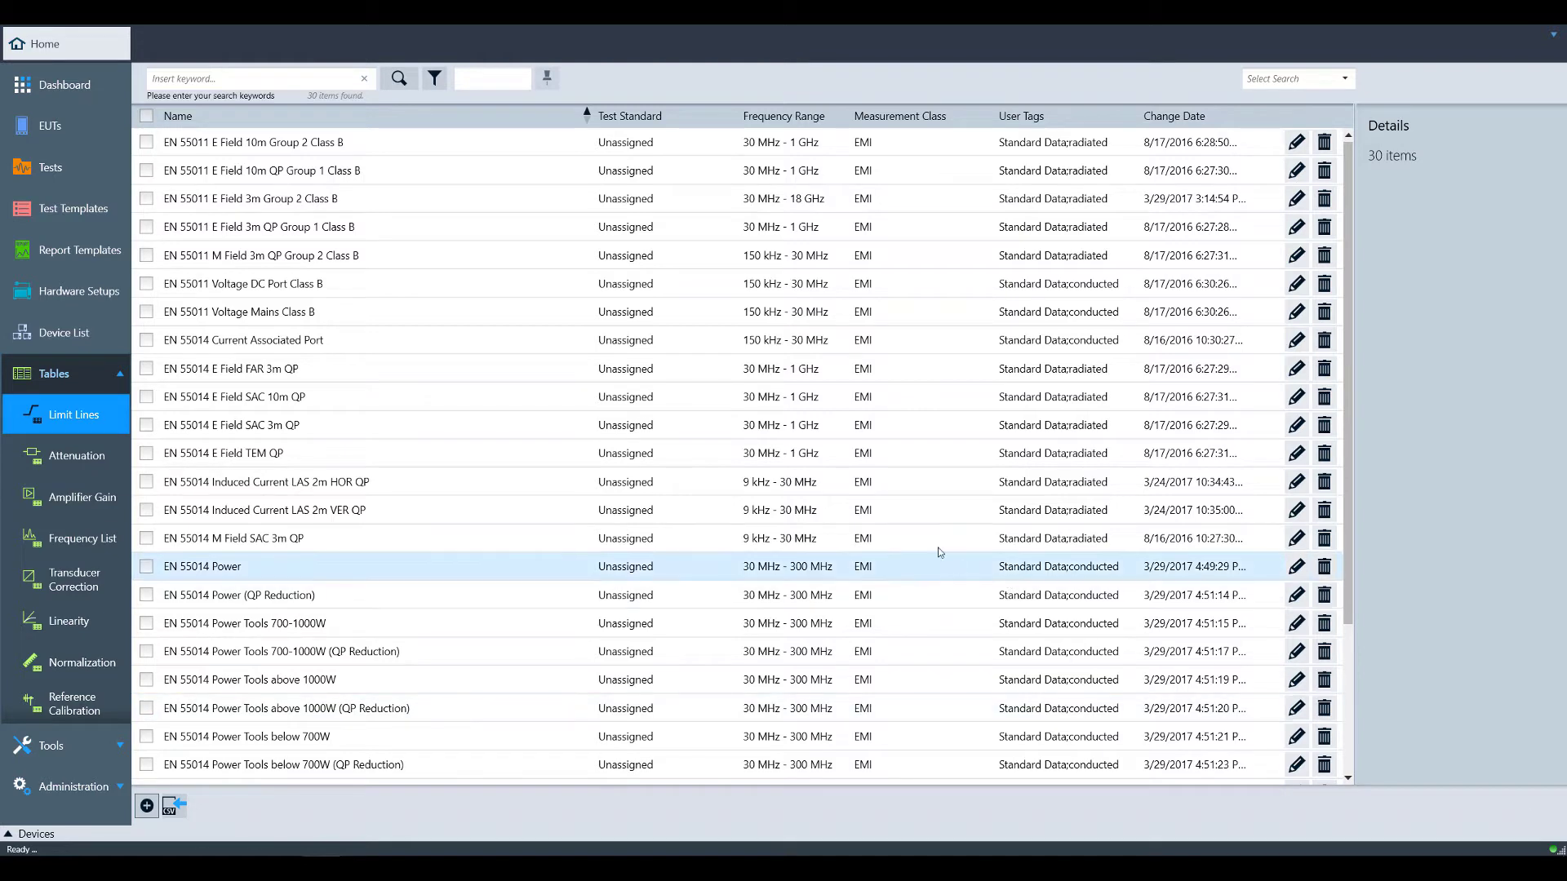
- Create a new hardware setup of the type EMI - Electric Field Strength
click(110, 305)
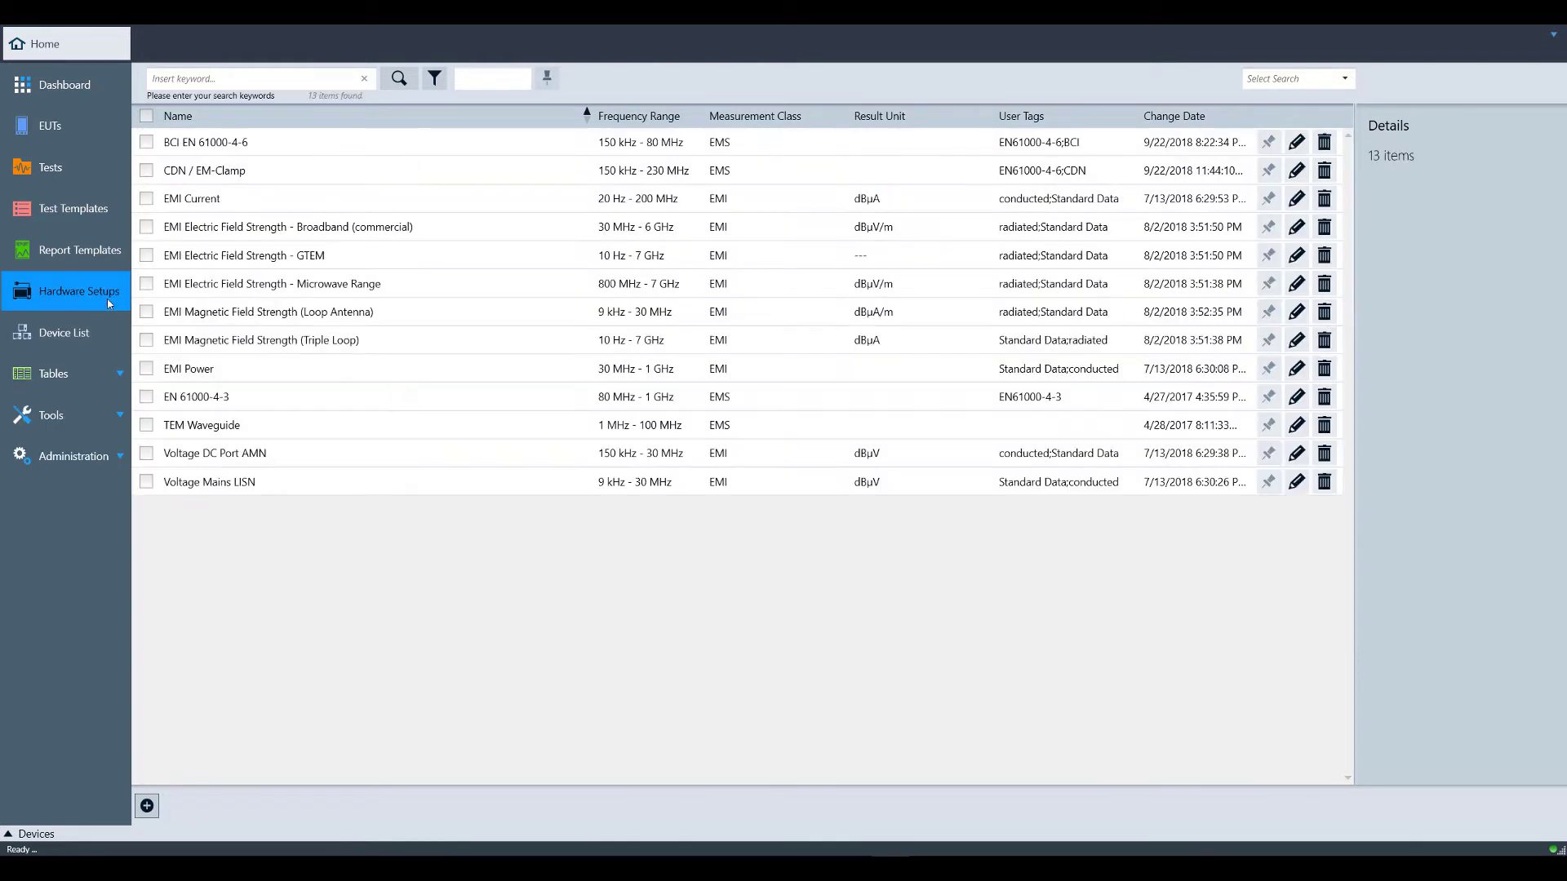
click(147, 808)
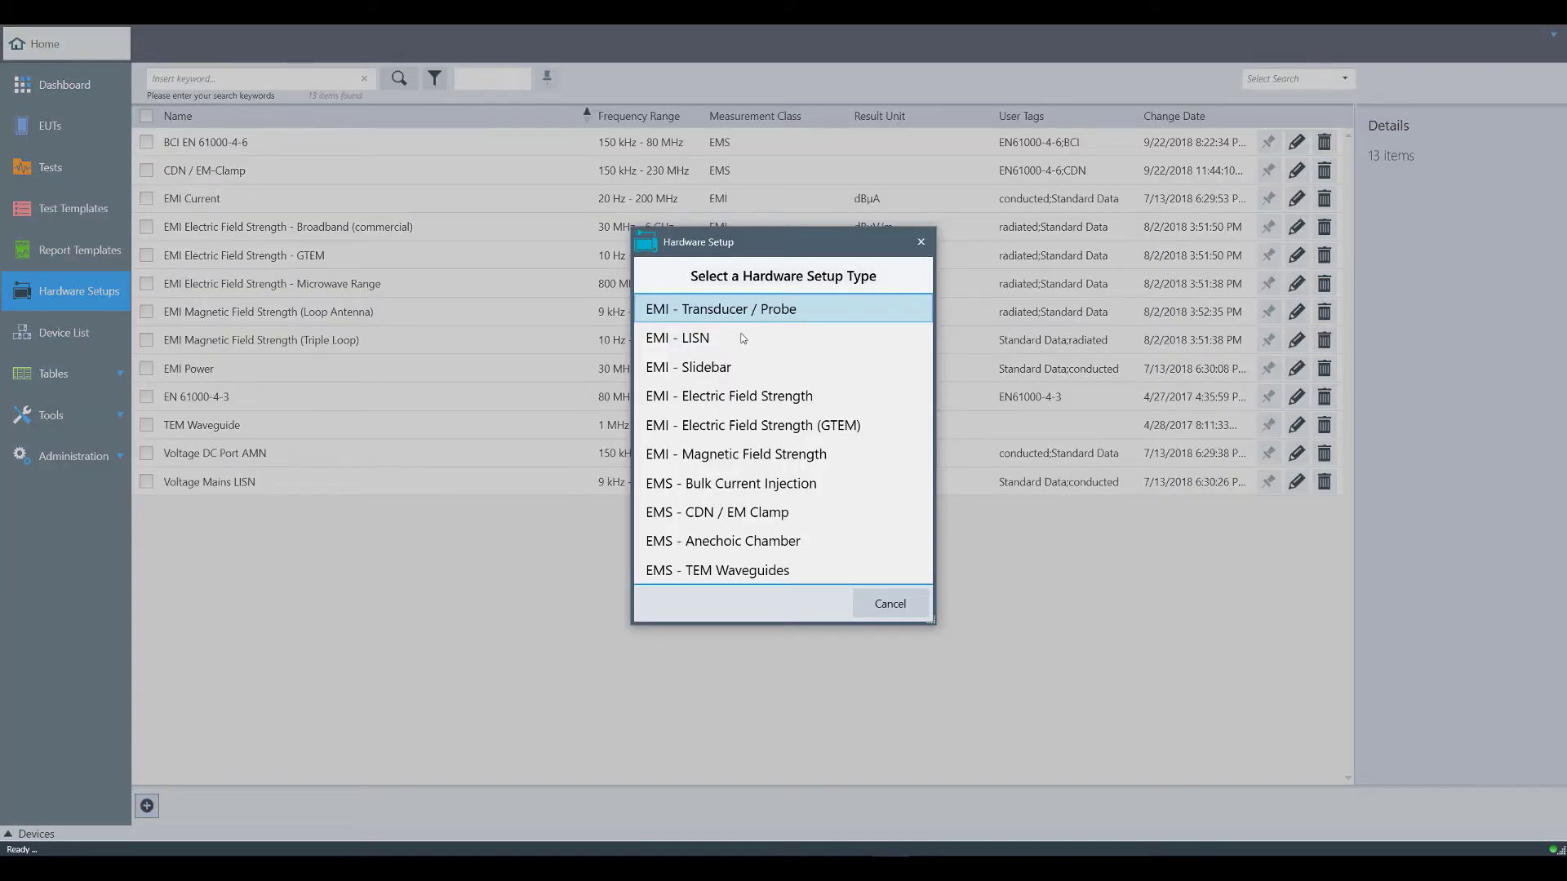
click(791, 396)
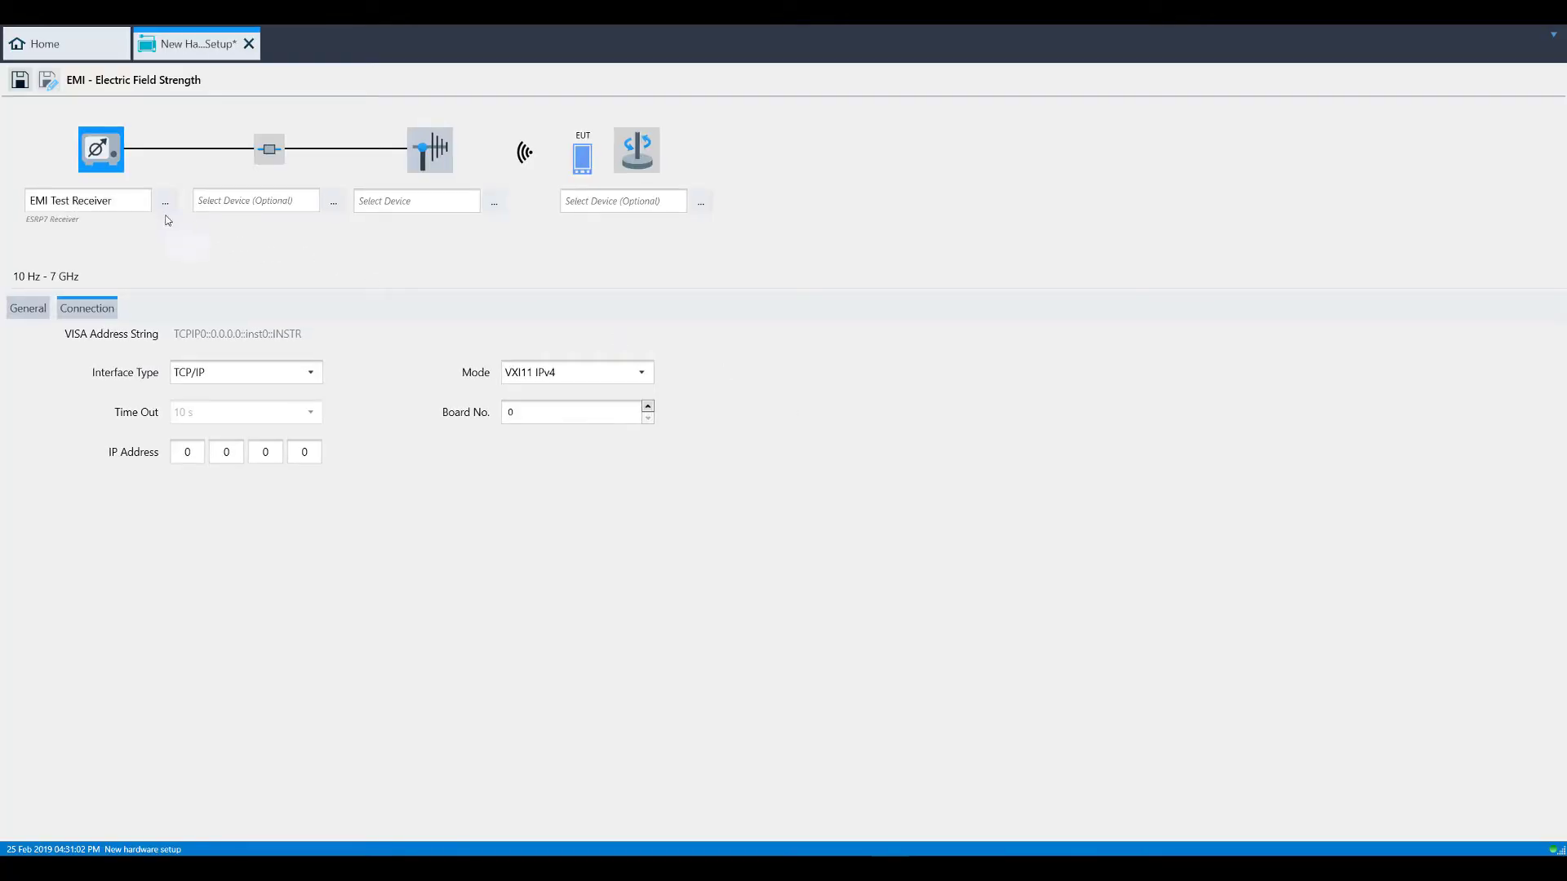
- Assign the ESW44 as the setup's receiver in place of the EMI Test Receiver
click(166, 204)
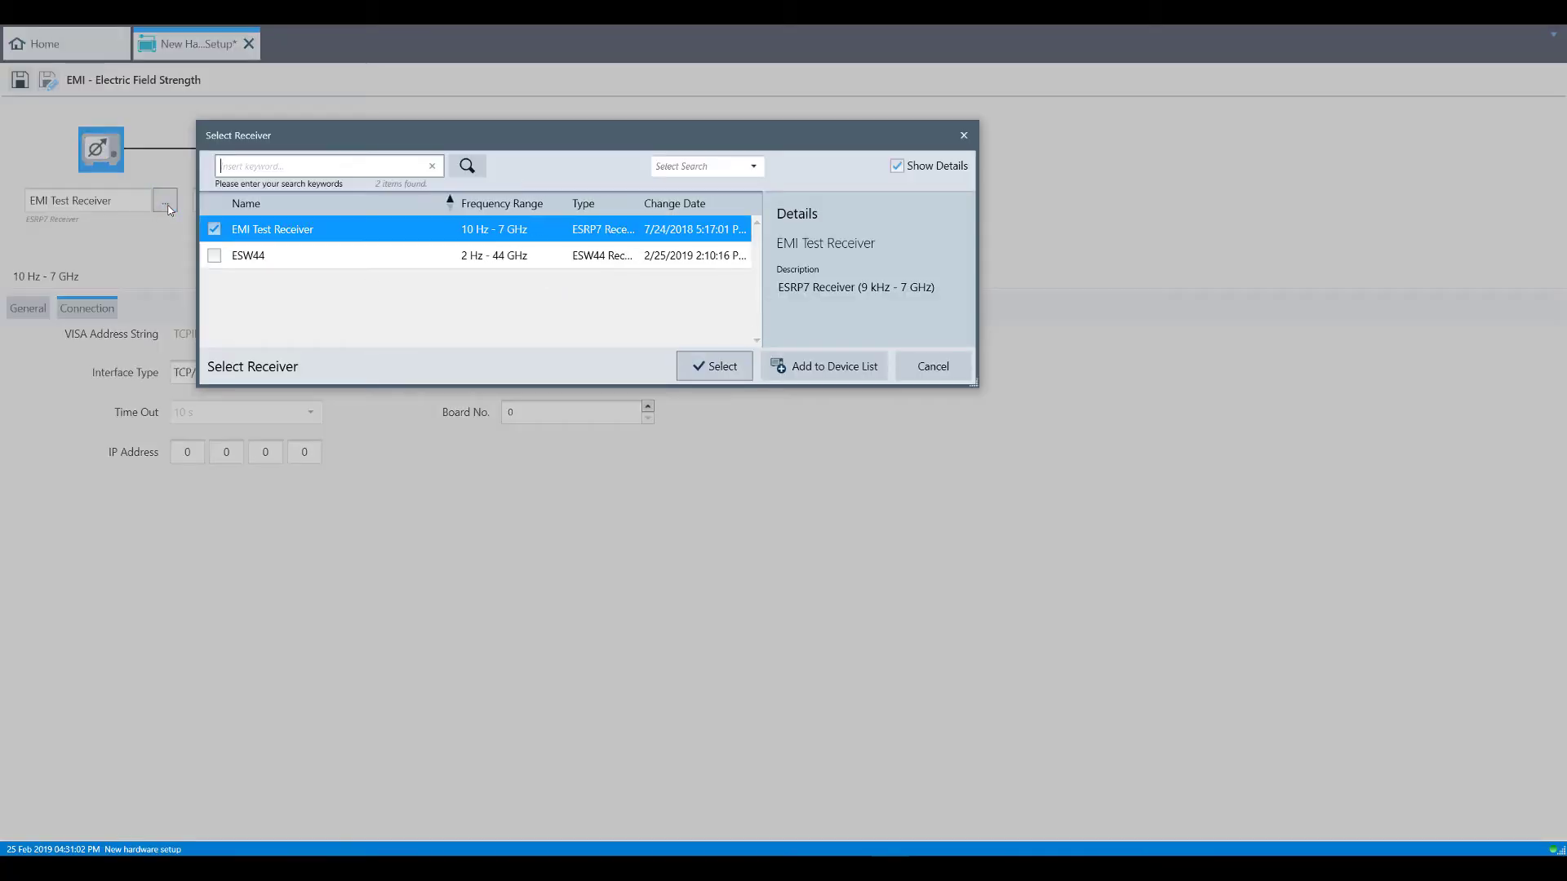
click(214, 256)
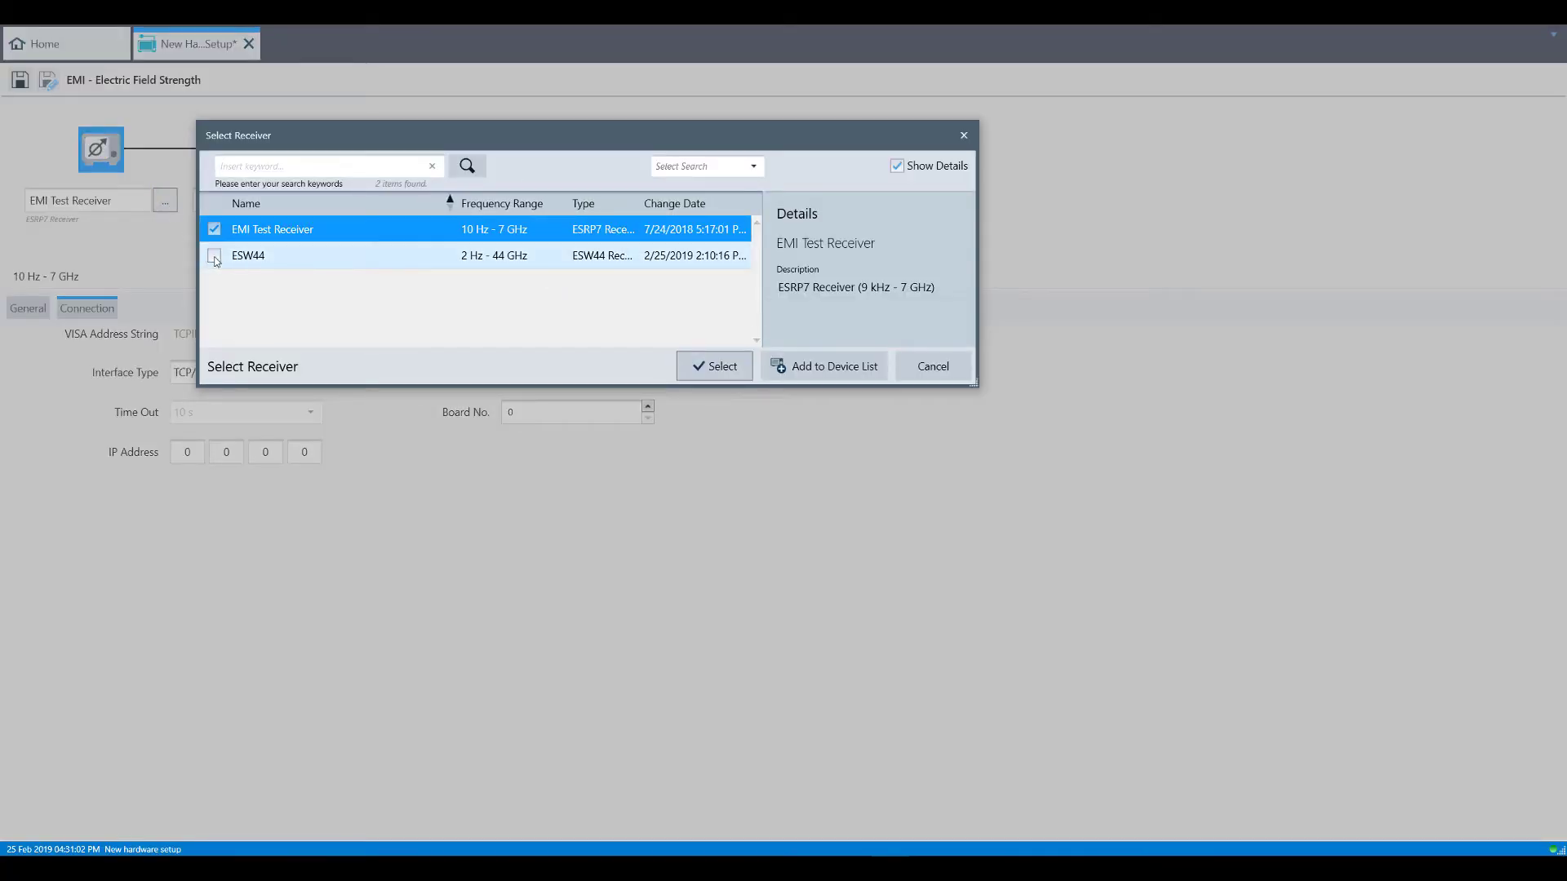
click(733, 371)
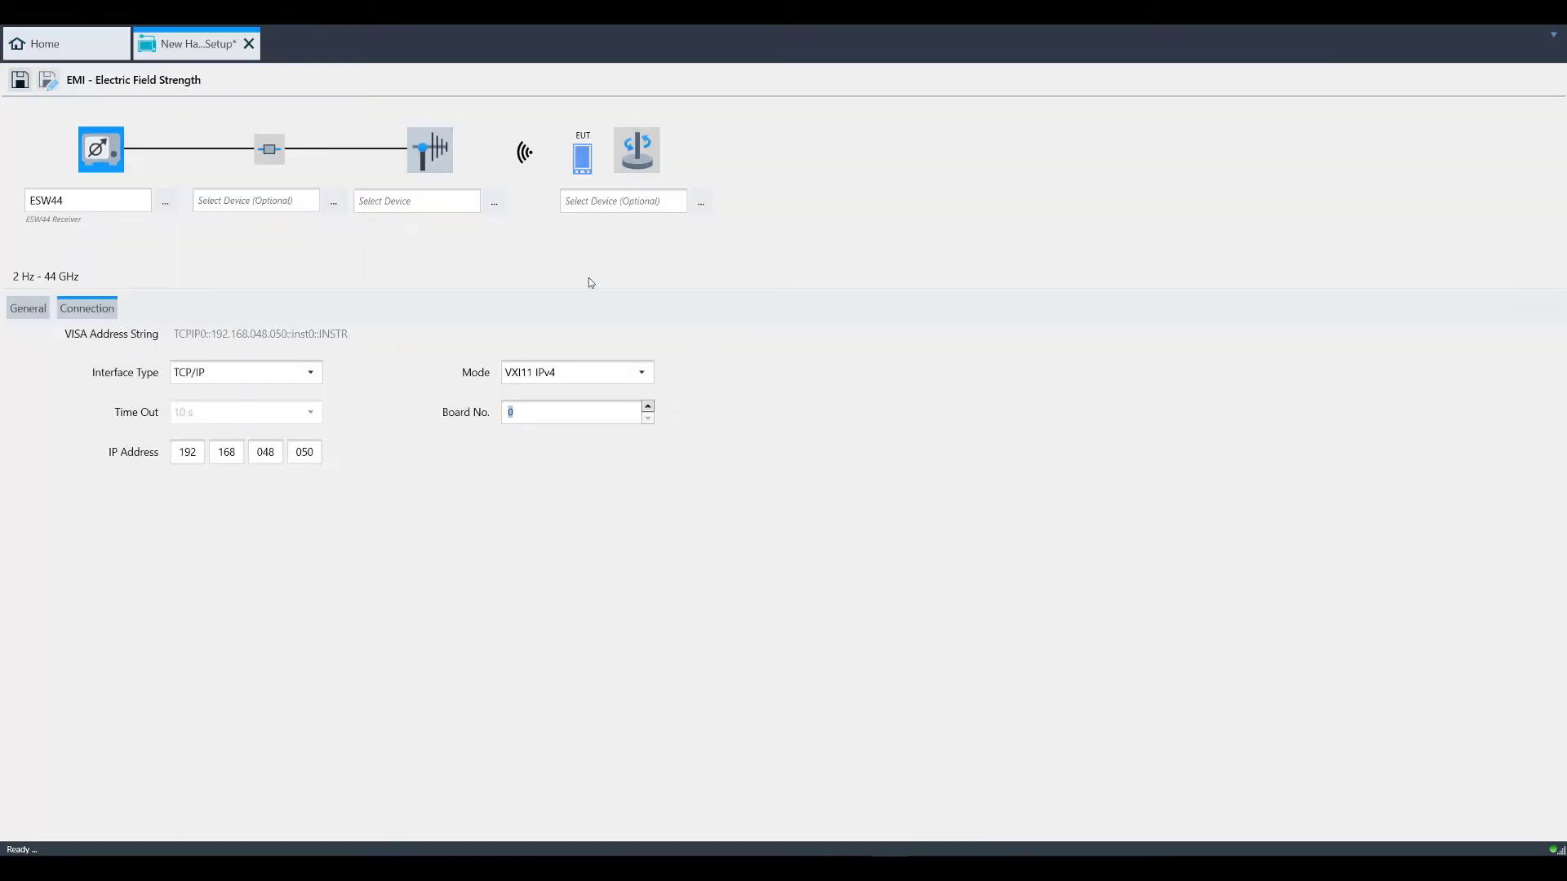
- Add a new signal path to the device list, name it "ESW to antenna" and assign it between receiver and antenna
click(334, 200)
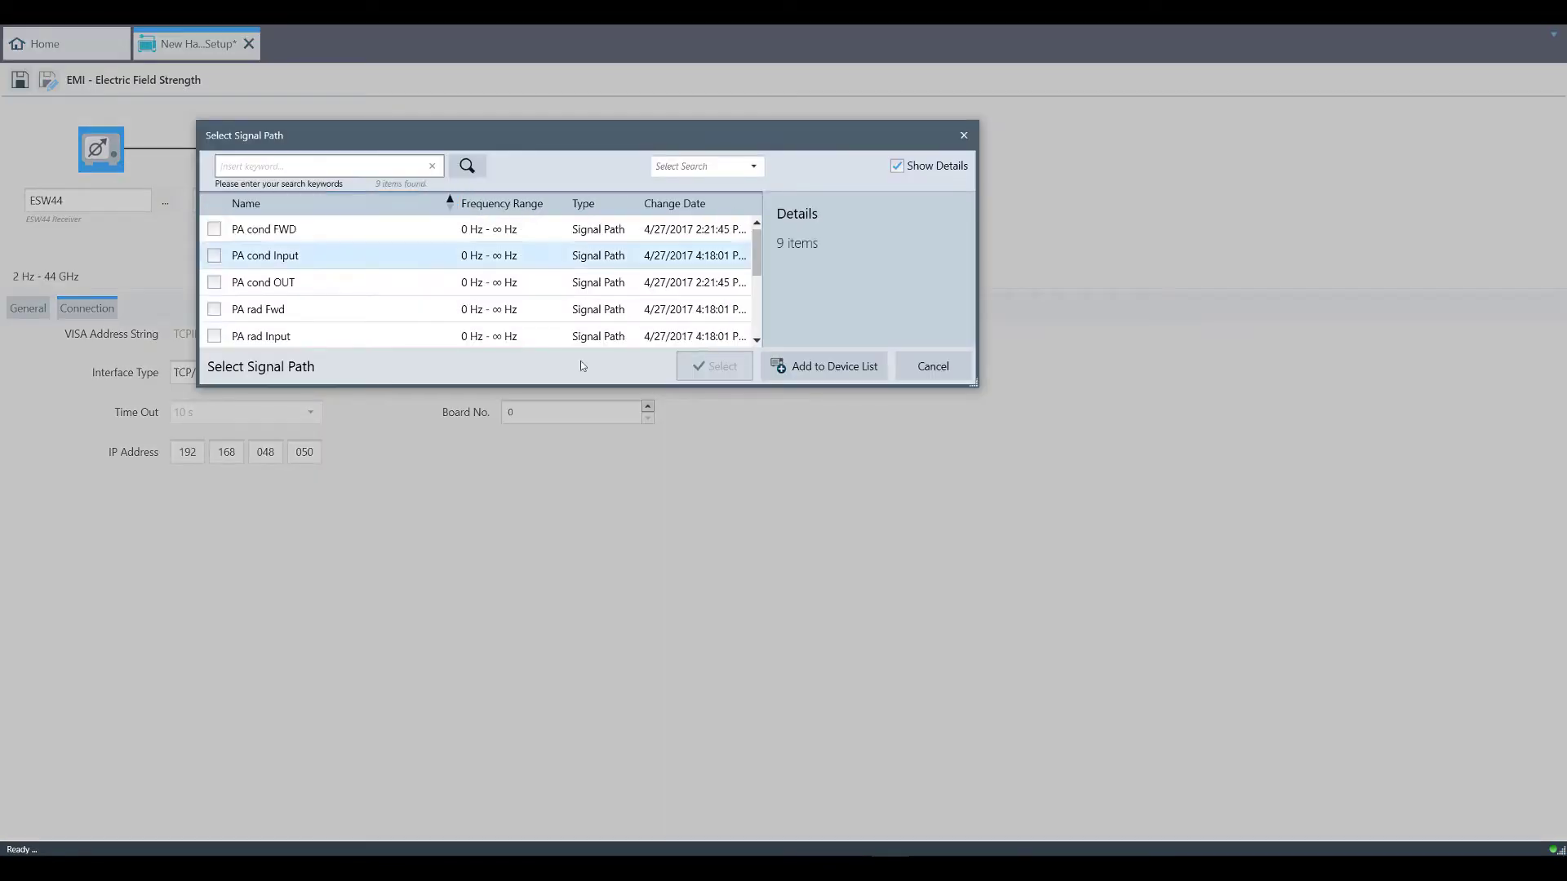
click(804, 367)
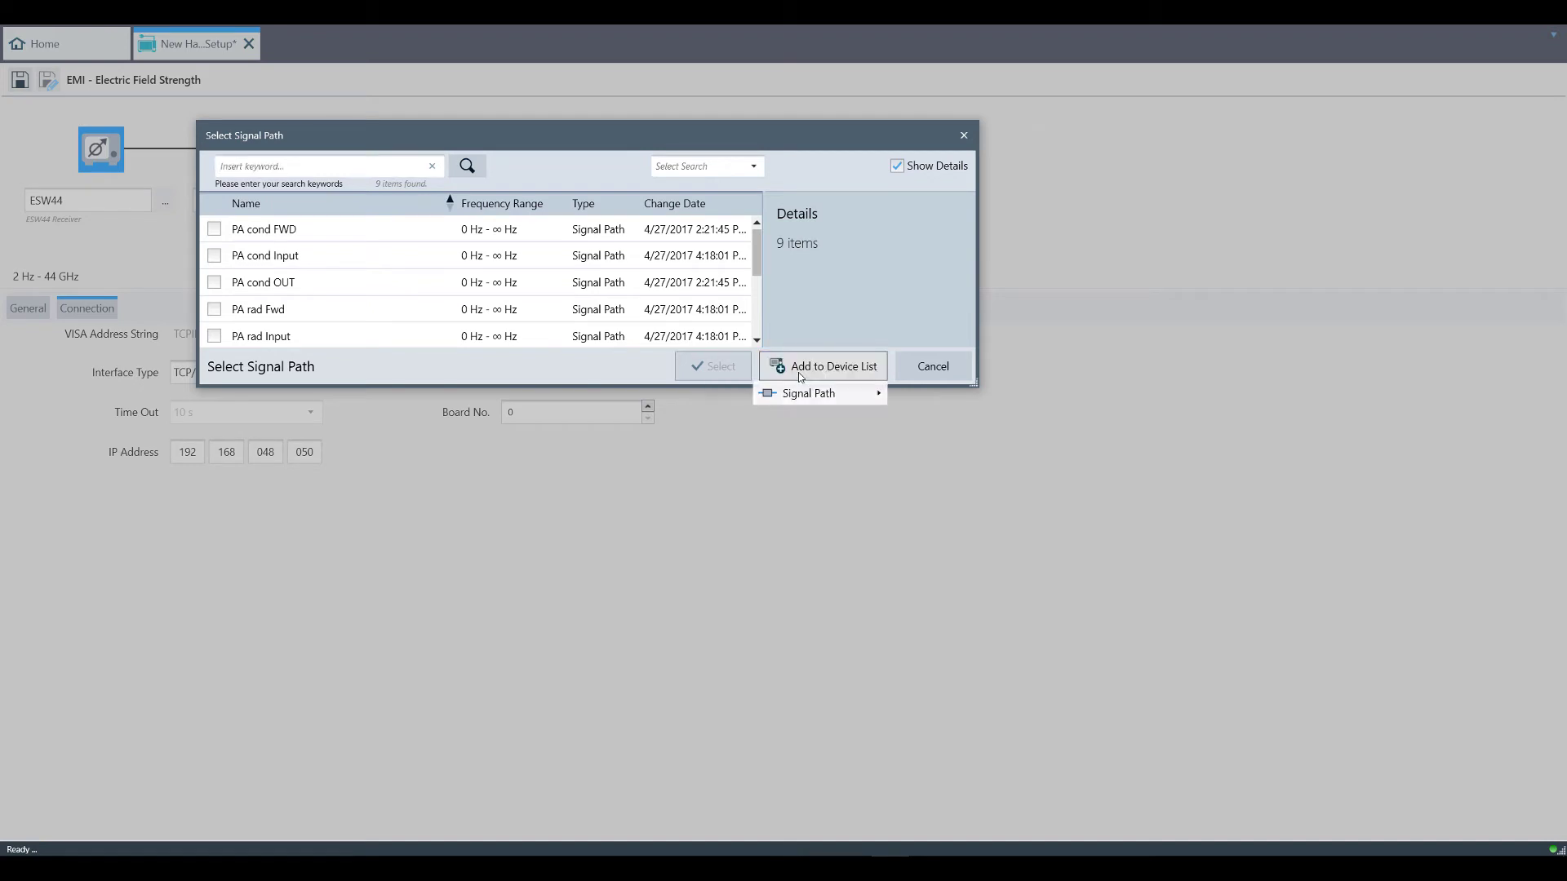
mouse_move(837, 398)
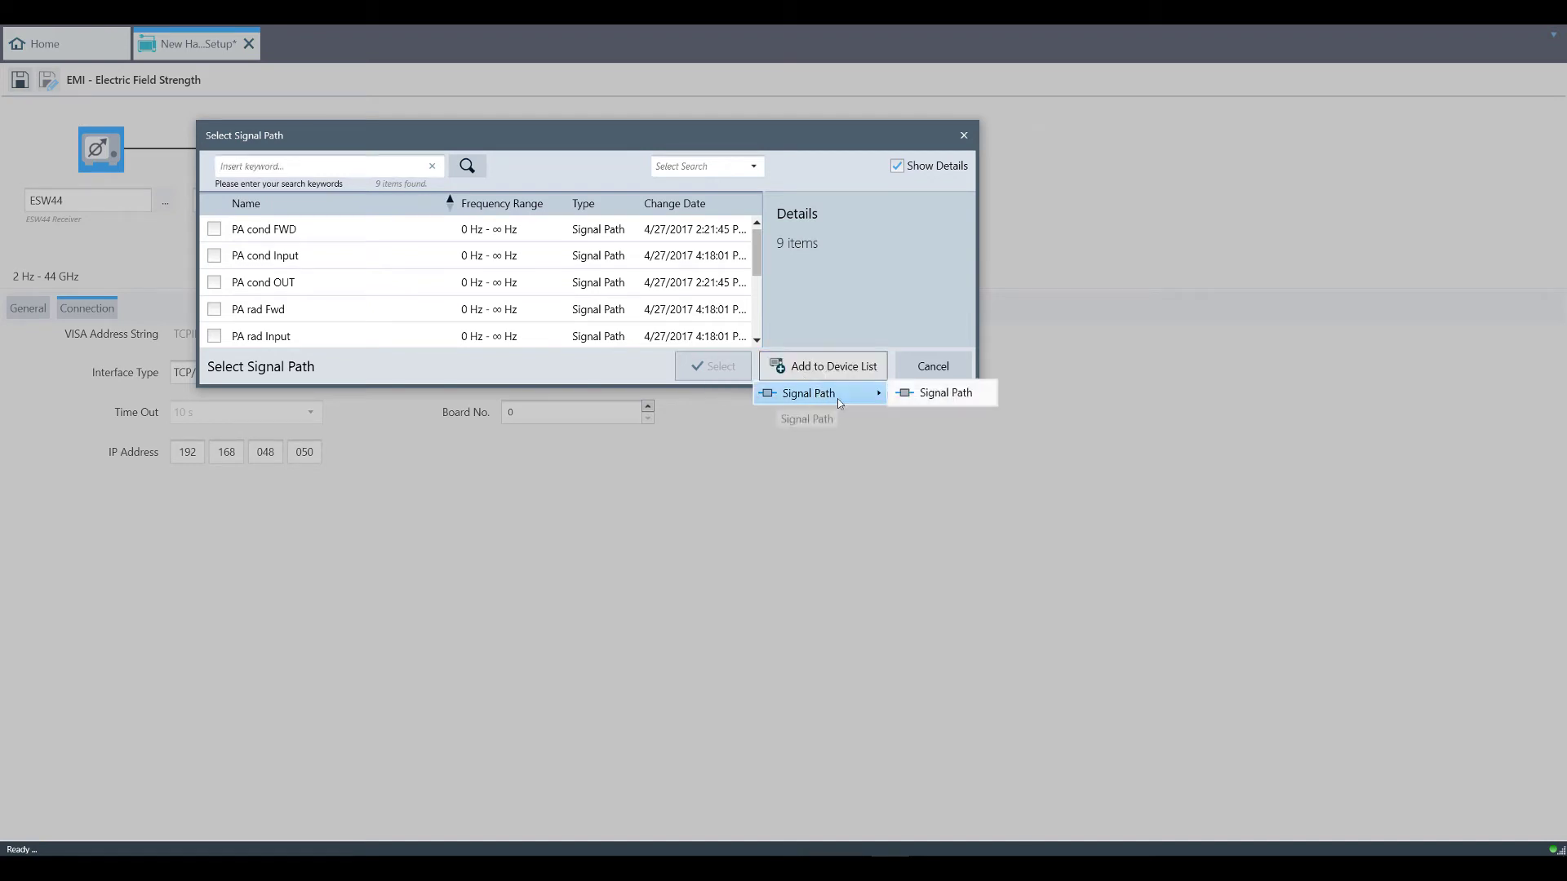
click(919, 402)
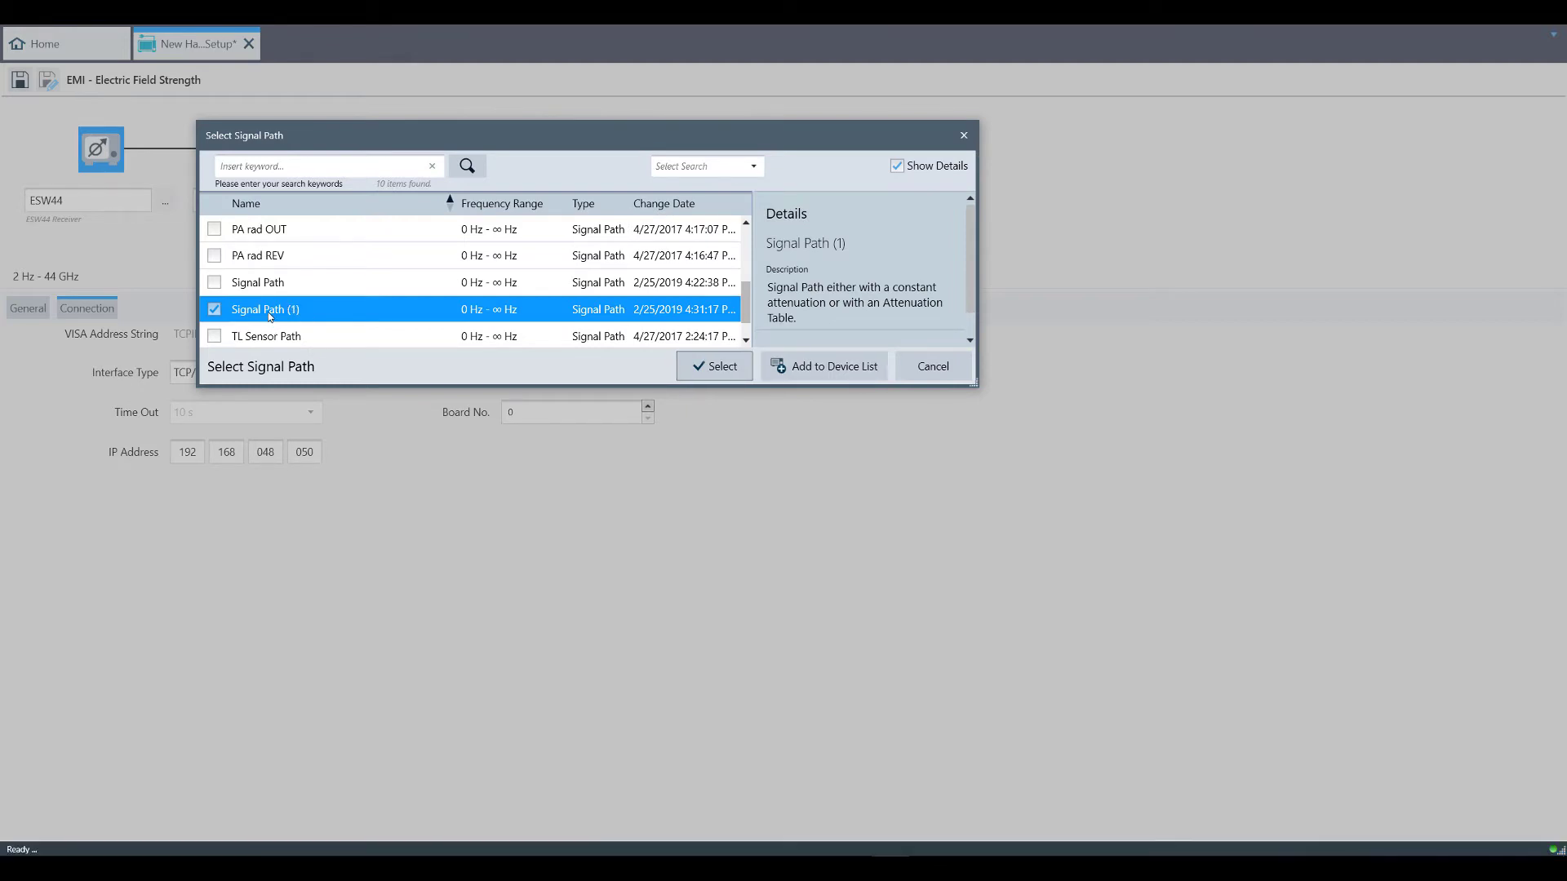
click(271, 317)
text(E)
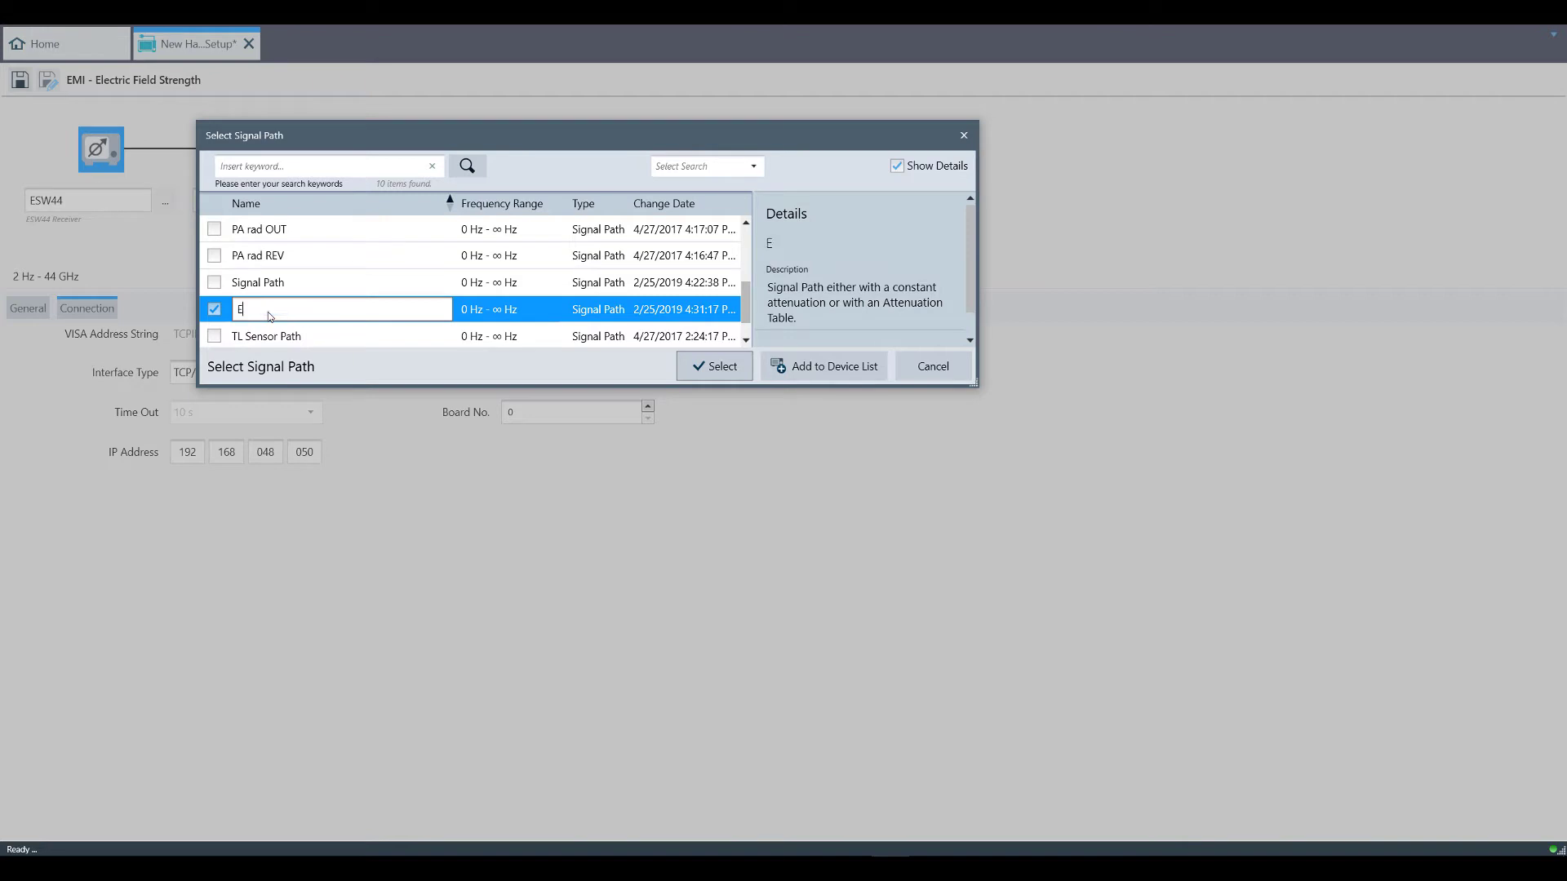
text(SW to antenna)
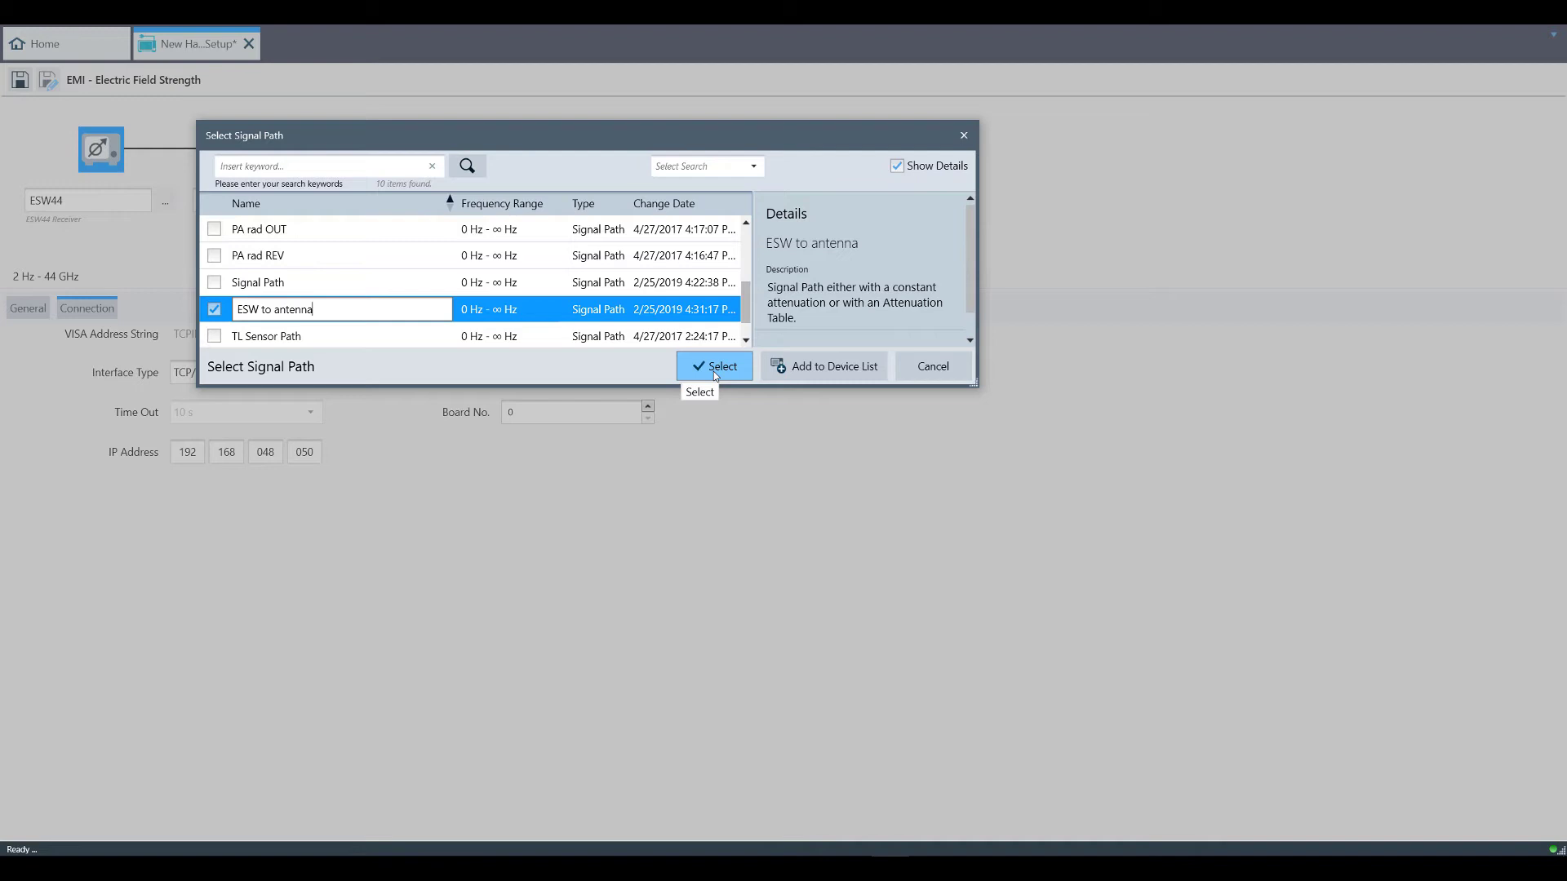
click(714, 368)
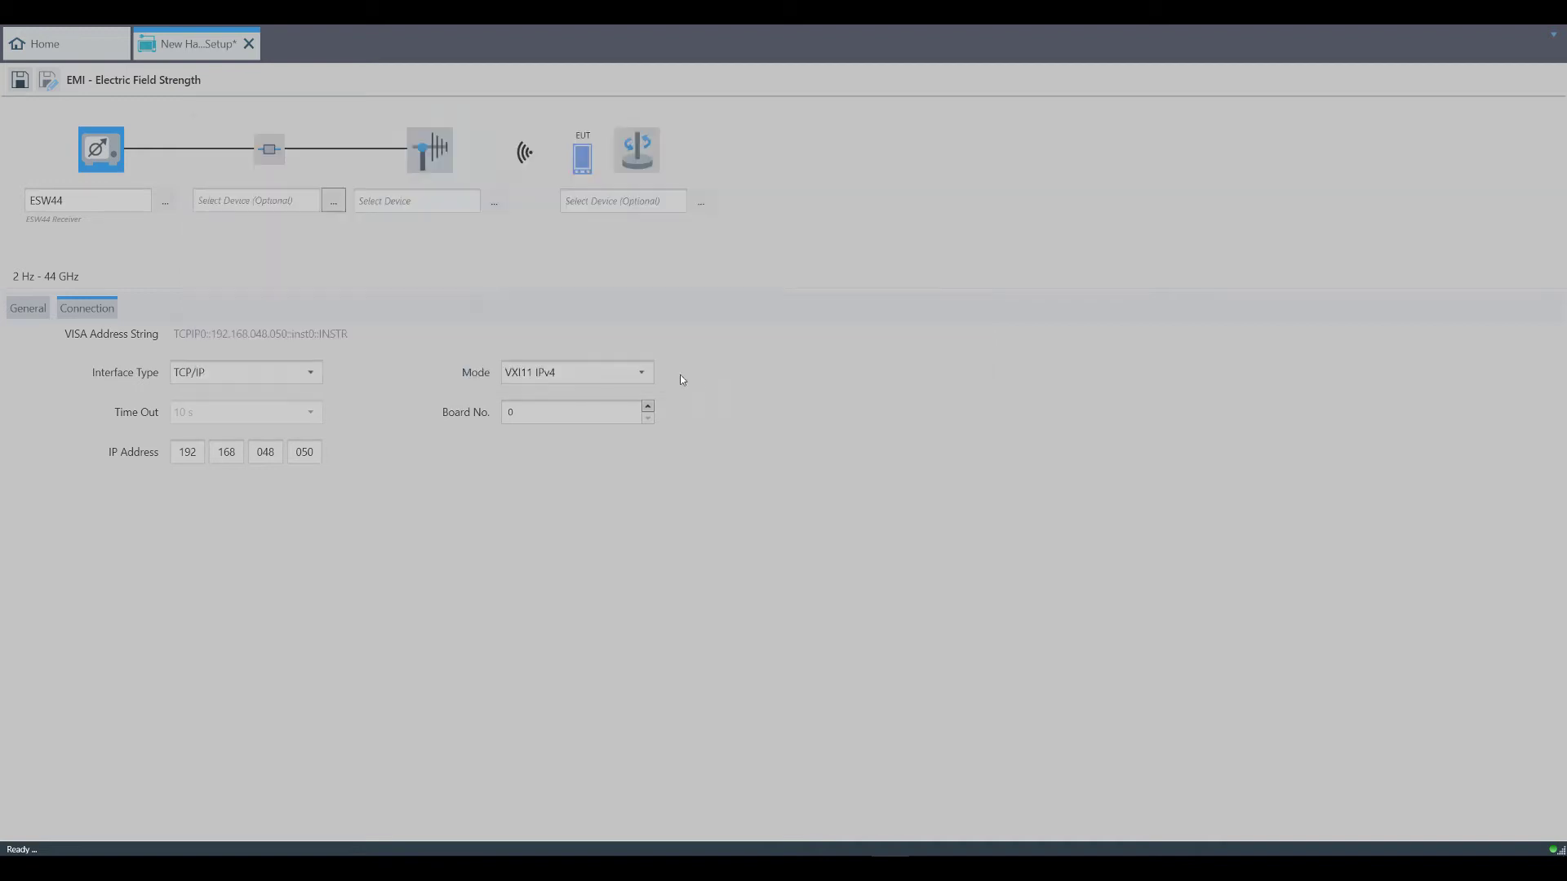
- Set the signal path's attenuation to table-based correction and add the Example RF Cable table
click(203, 378)
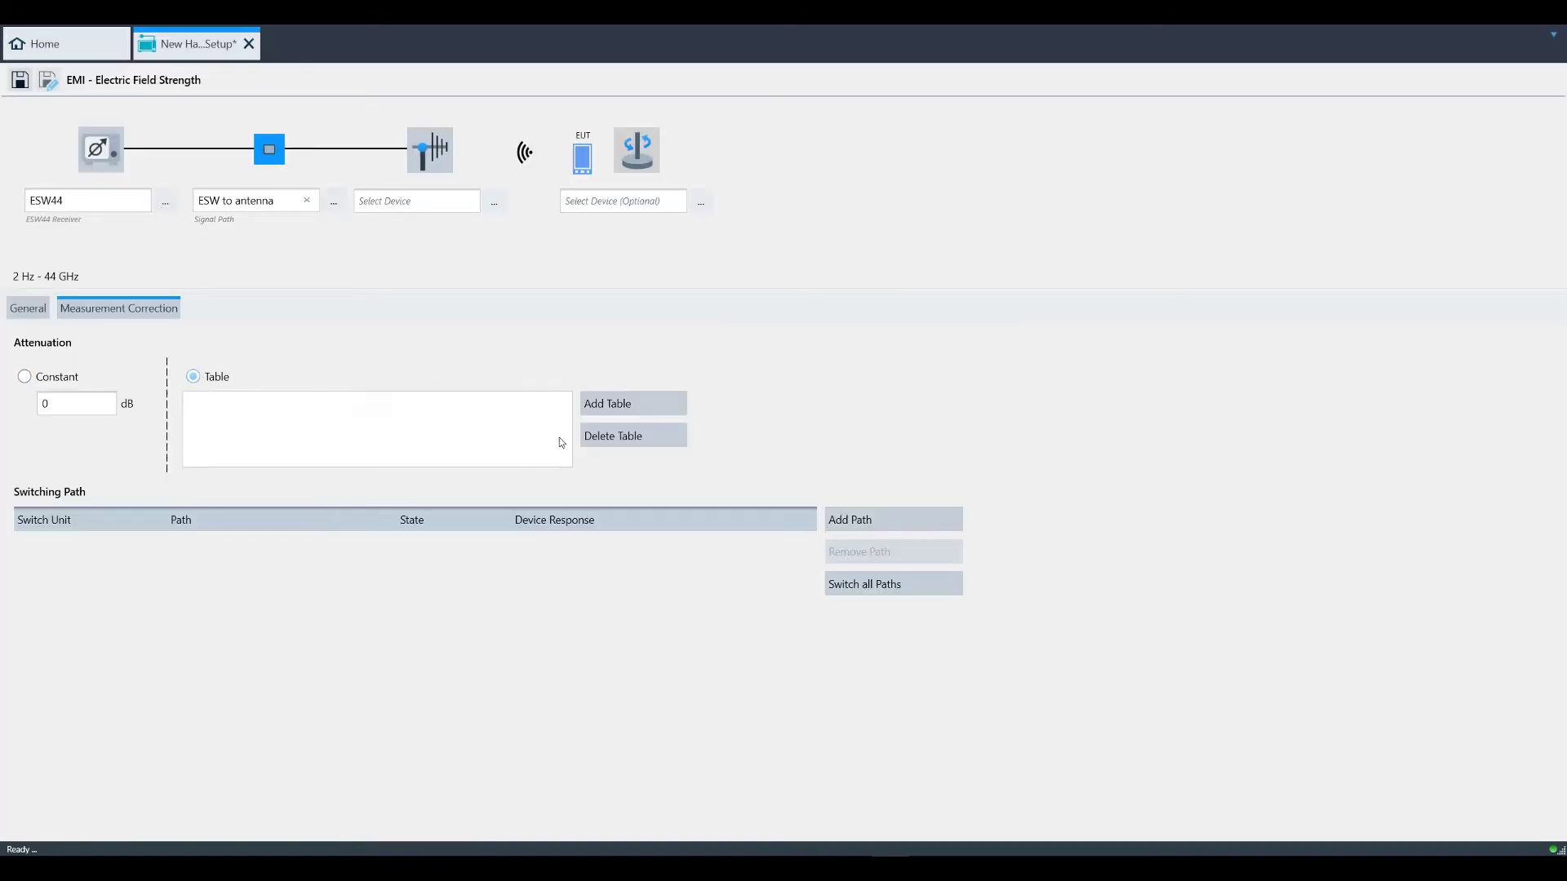
click(606, 404)
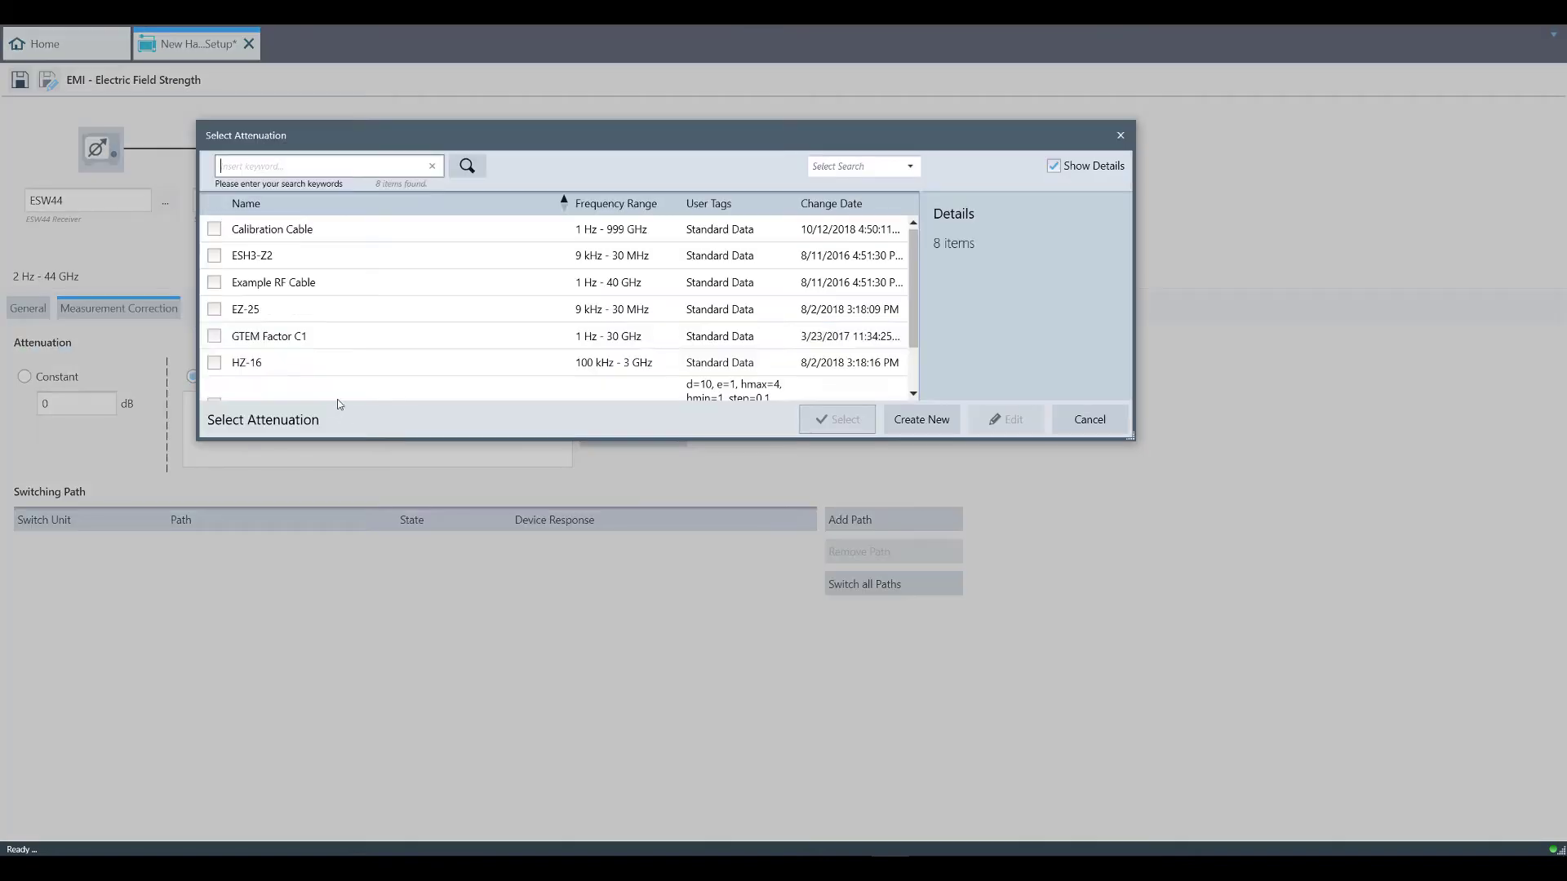
click(273, 282)
click(837, 419)
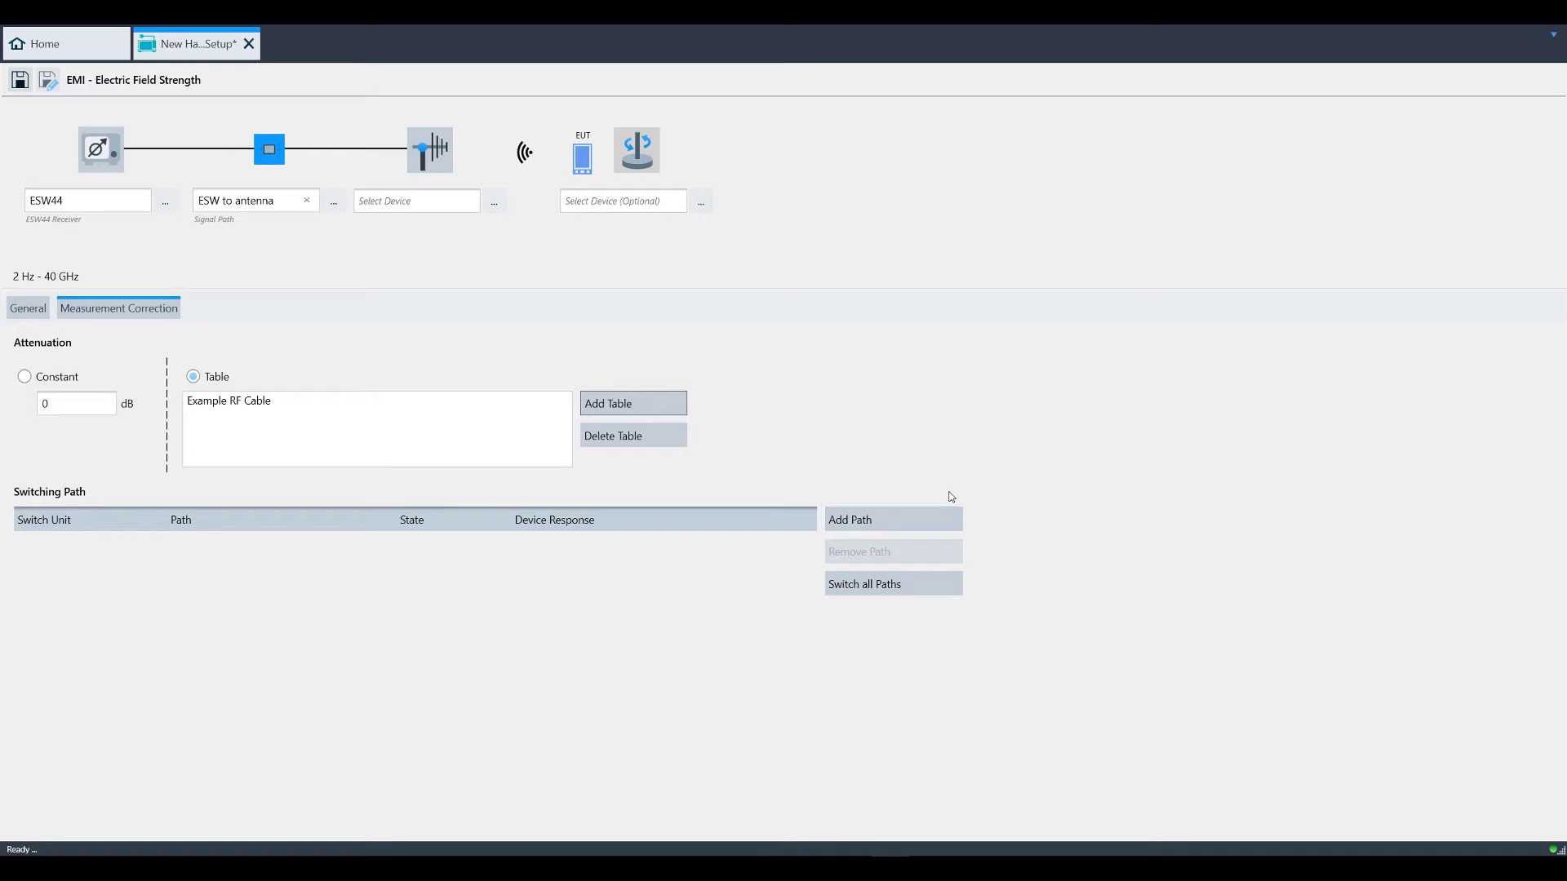
- Assign the Broadband Antenna as the setup's antenna
click(493, 203)
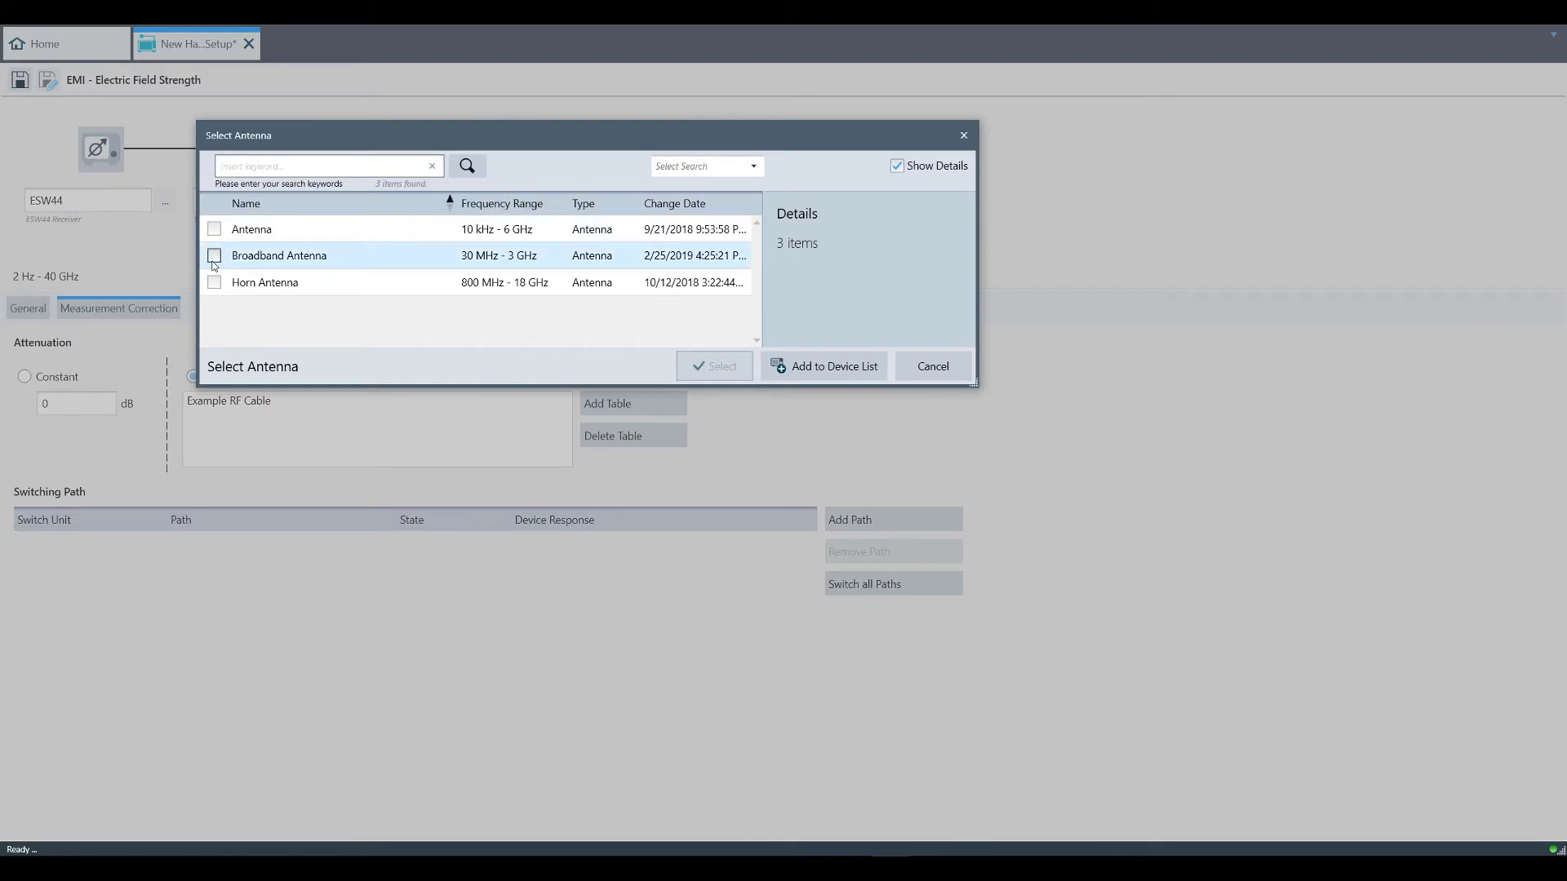
click(214, 258)
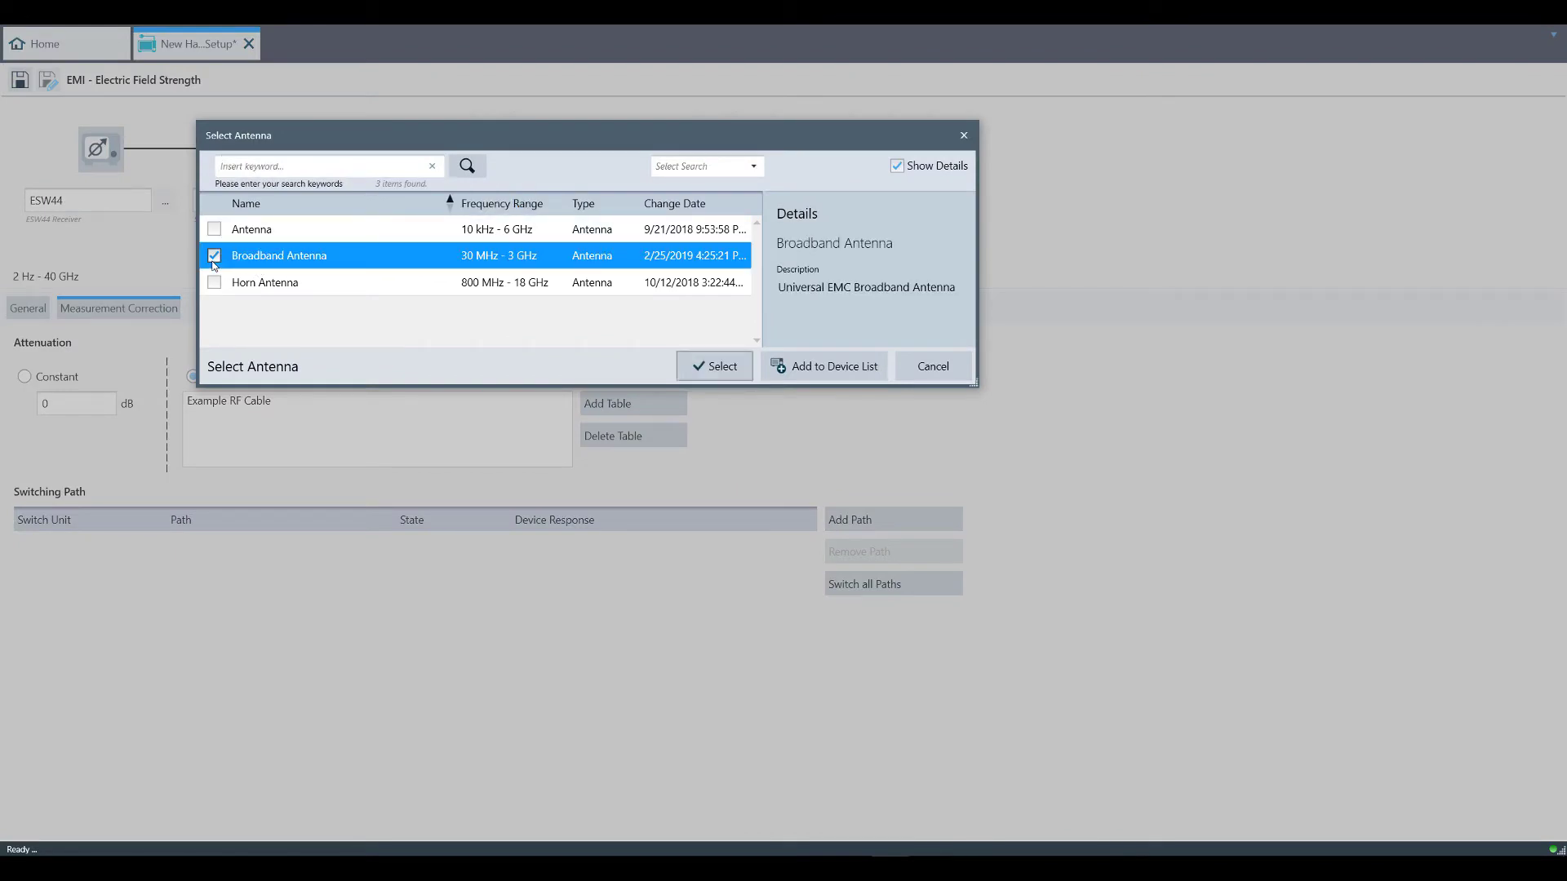
click(729, 370)
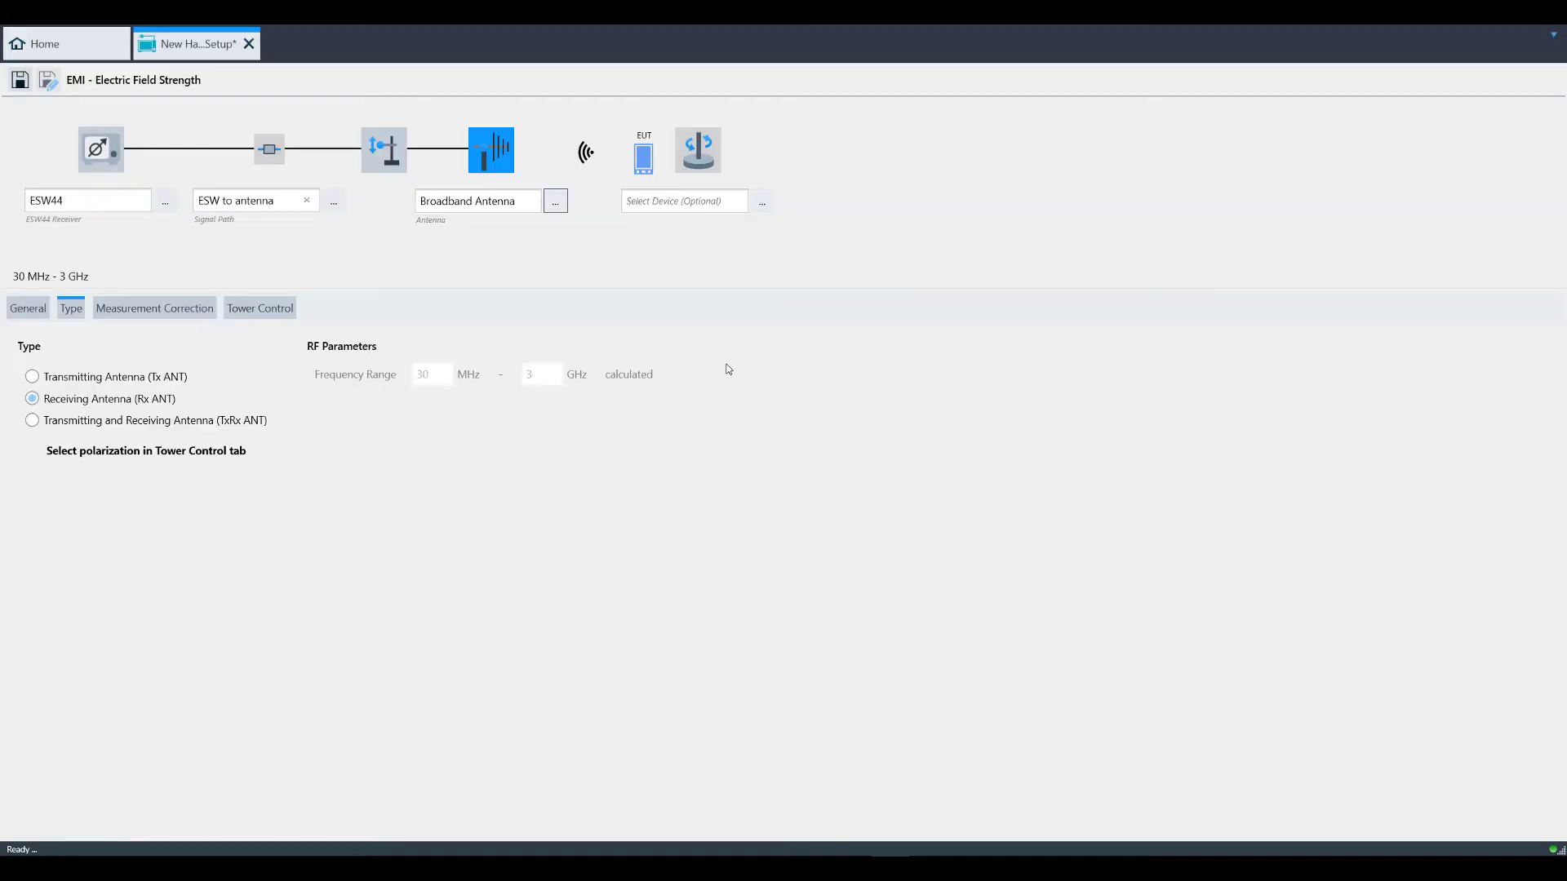
- Examine the antenna's general data and compare its transmitting, receiving and combined type settings, ending on Receiving Antenna (Rx ANT)
click(26, 319)
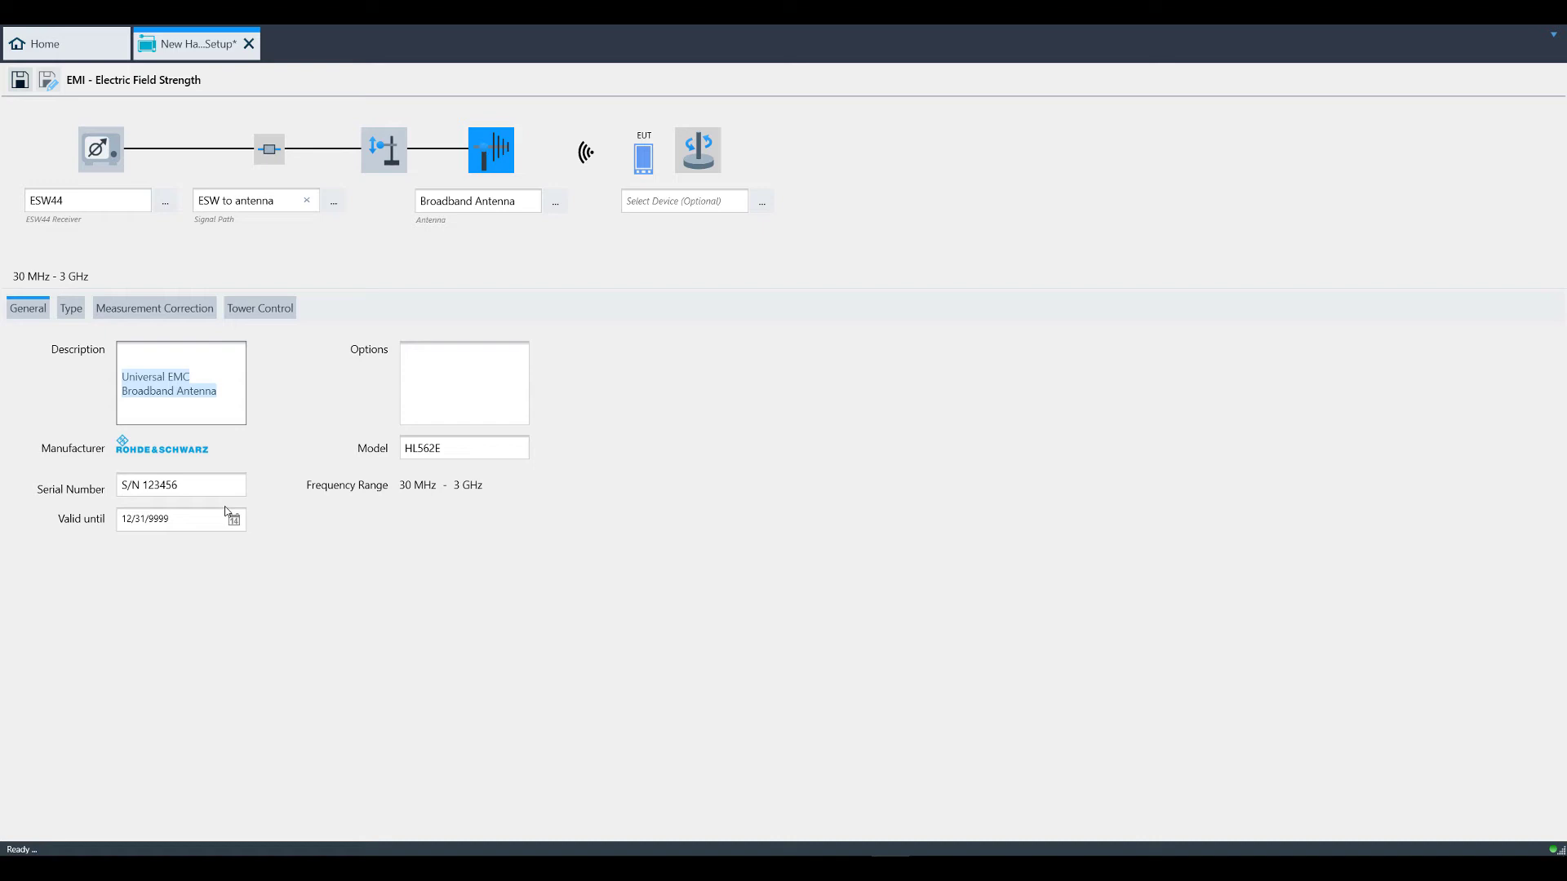
click(81, 314)
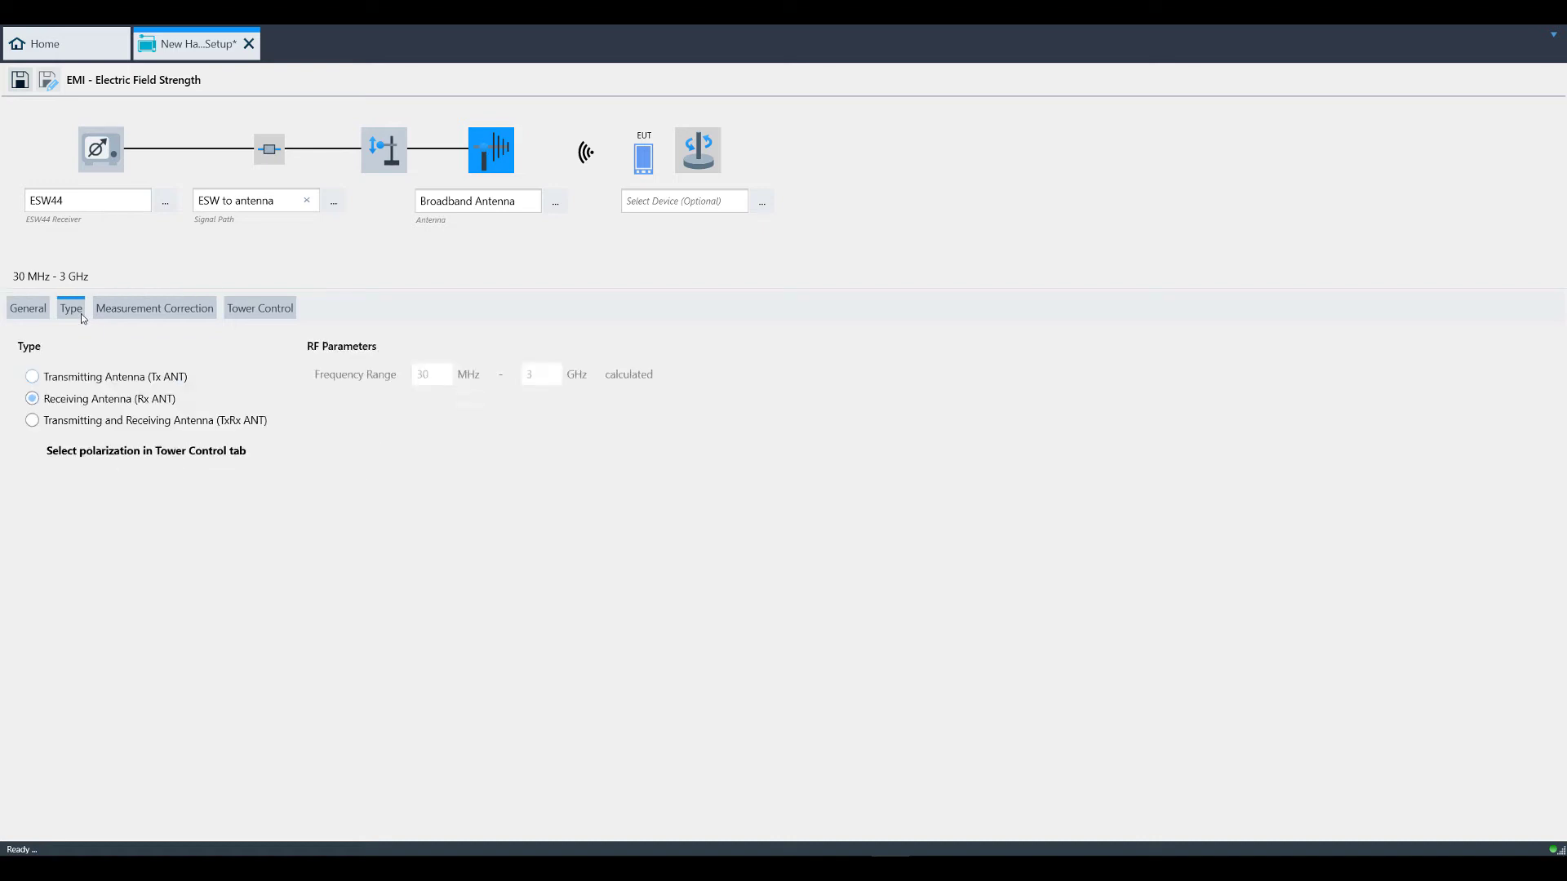
click(33, 378)
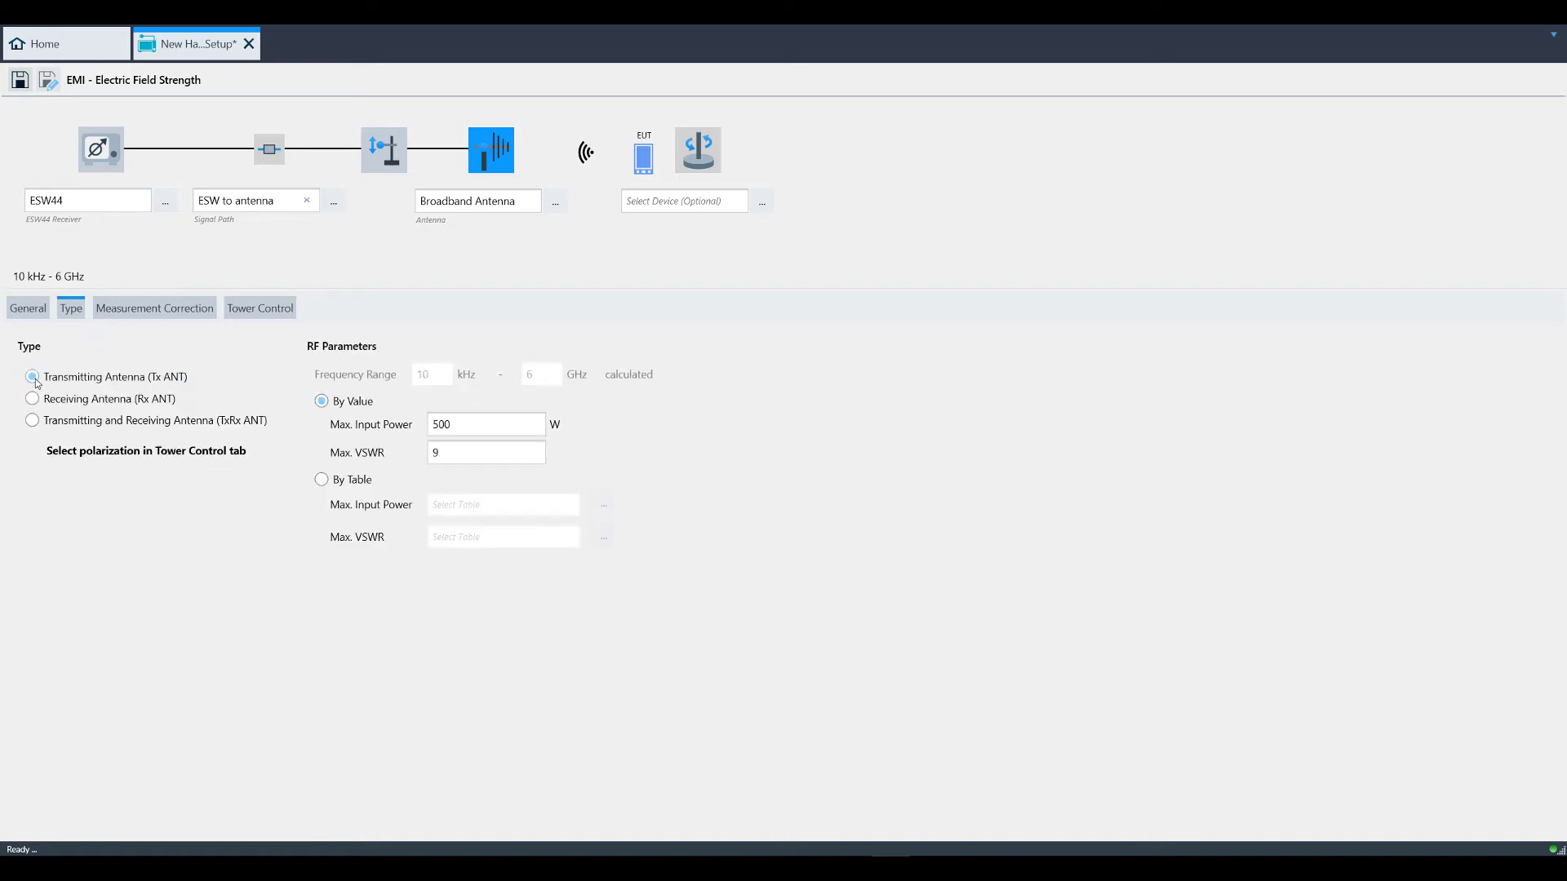
click(33, 401)
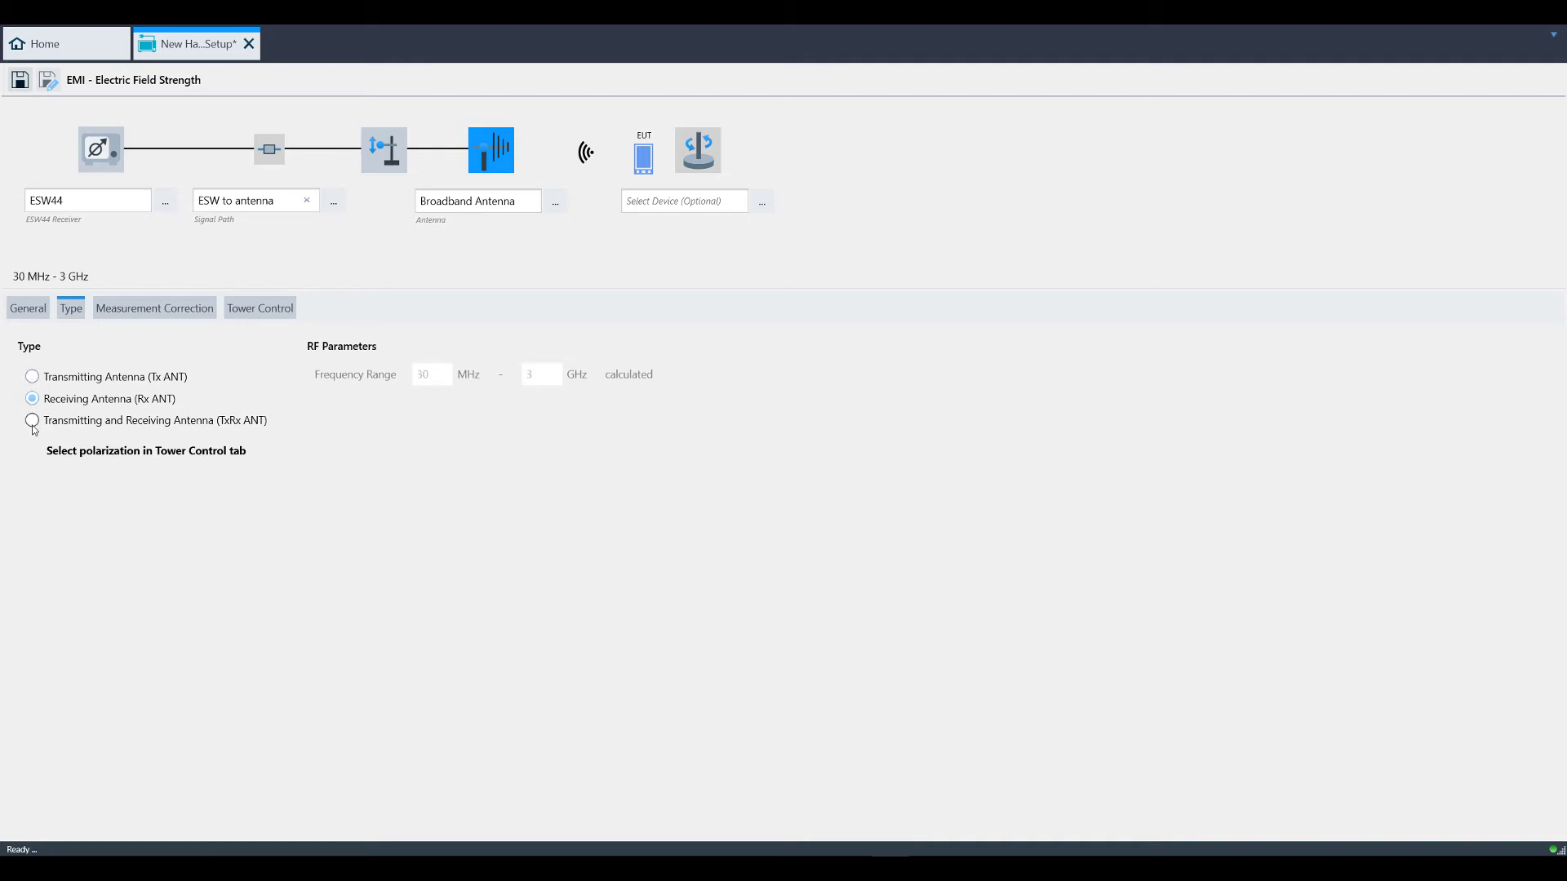
click(32, 421)
click(32, 400)
- Choose the HL562 transducer correction table for the antenna's horizontal antenna factor
click(131, 316)
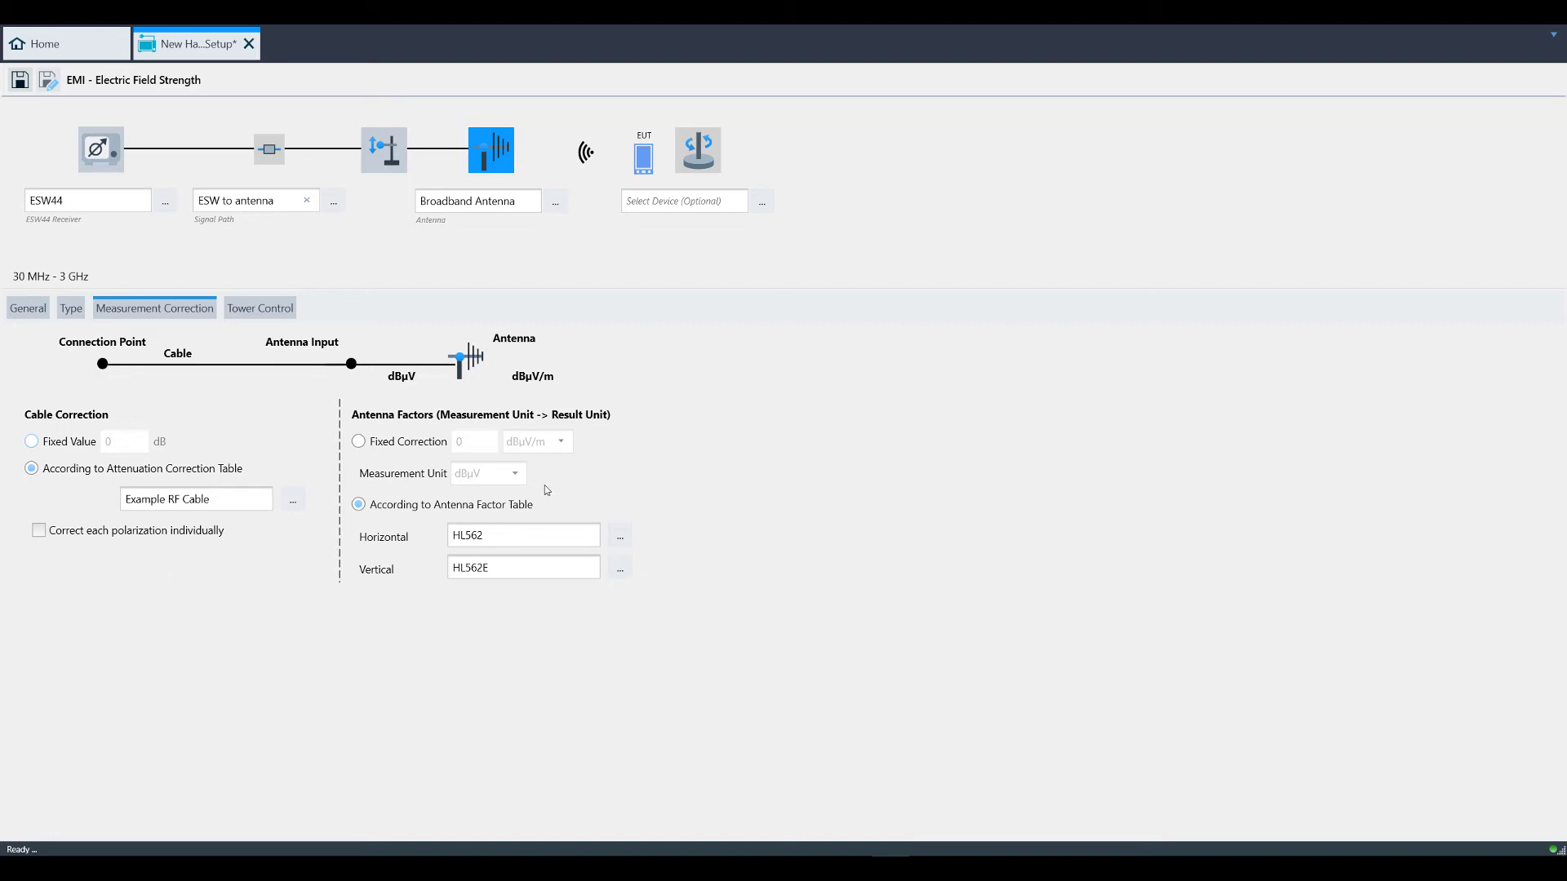
click(622, 540)
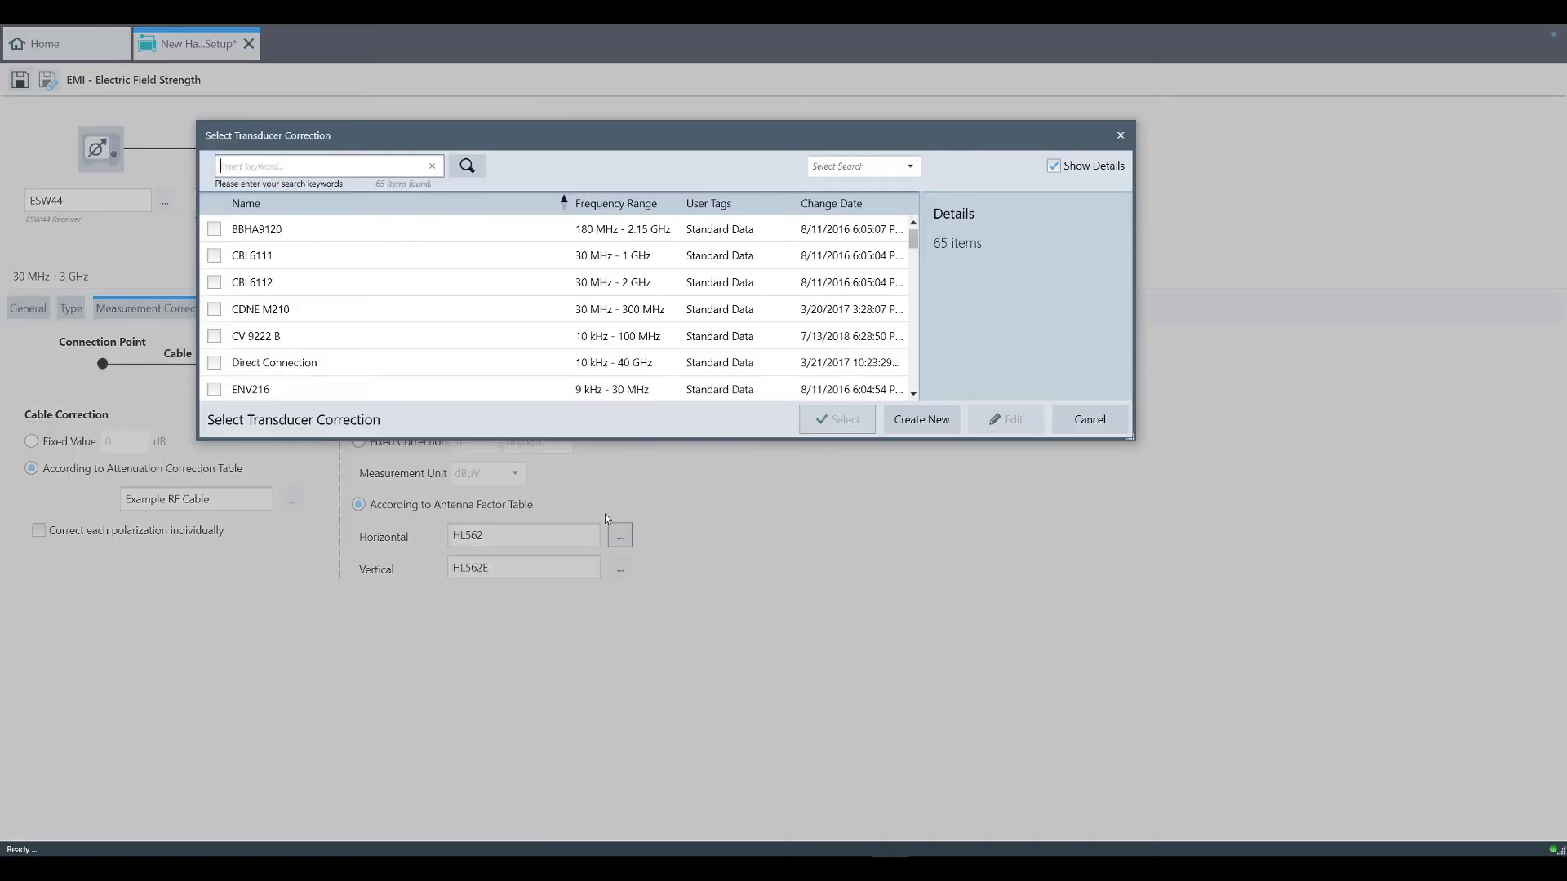
scroll(344, 287, down, 6)
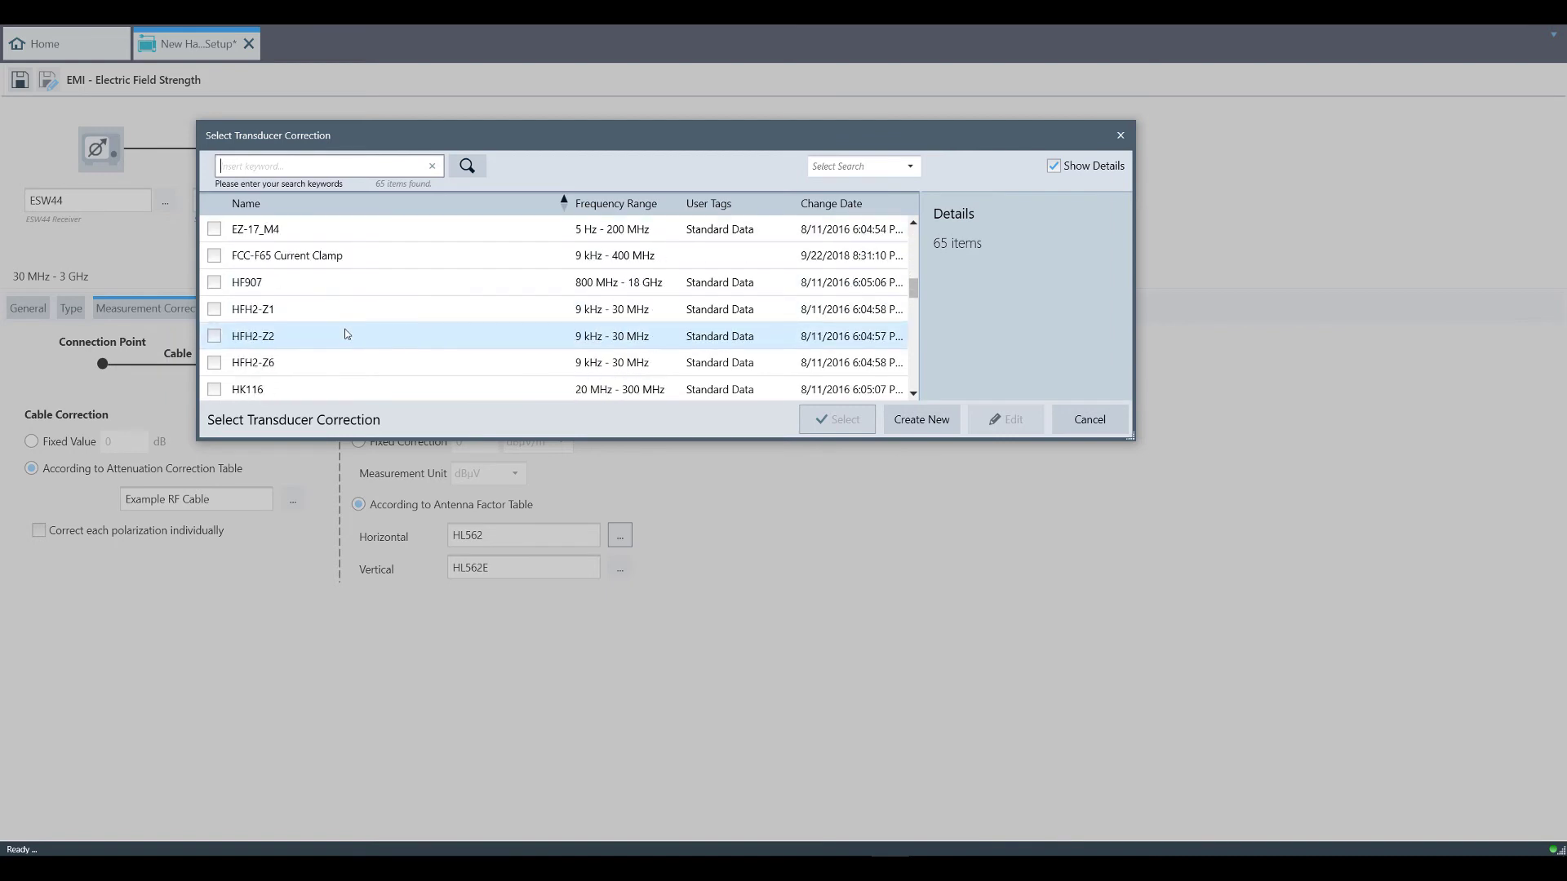
scroll(346, 334, down, 1)
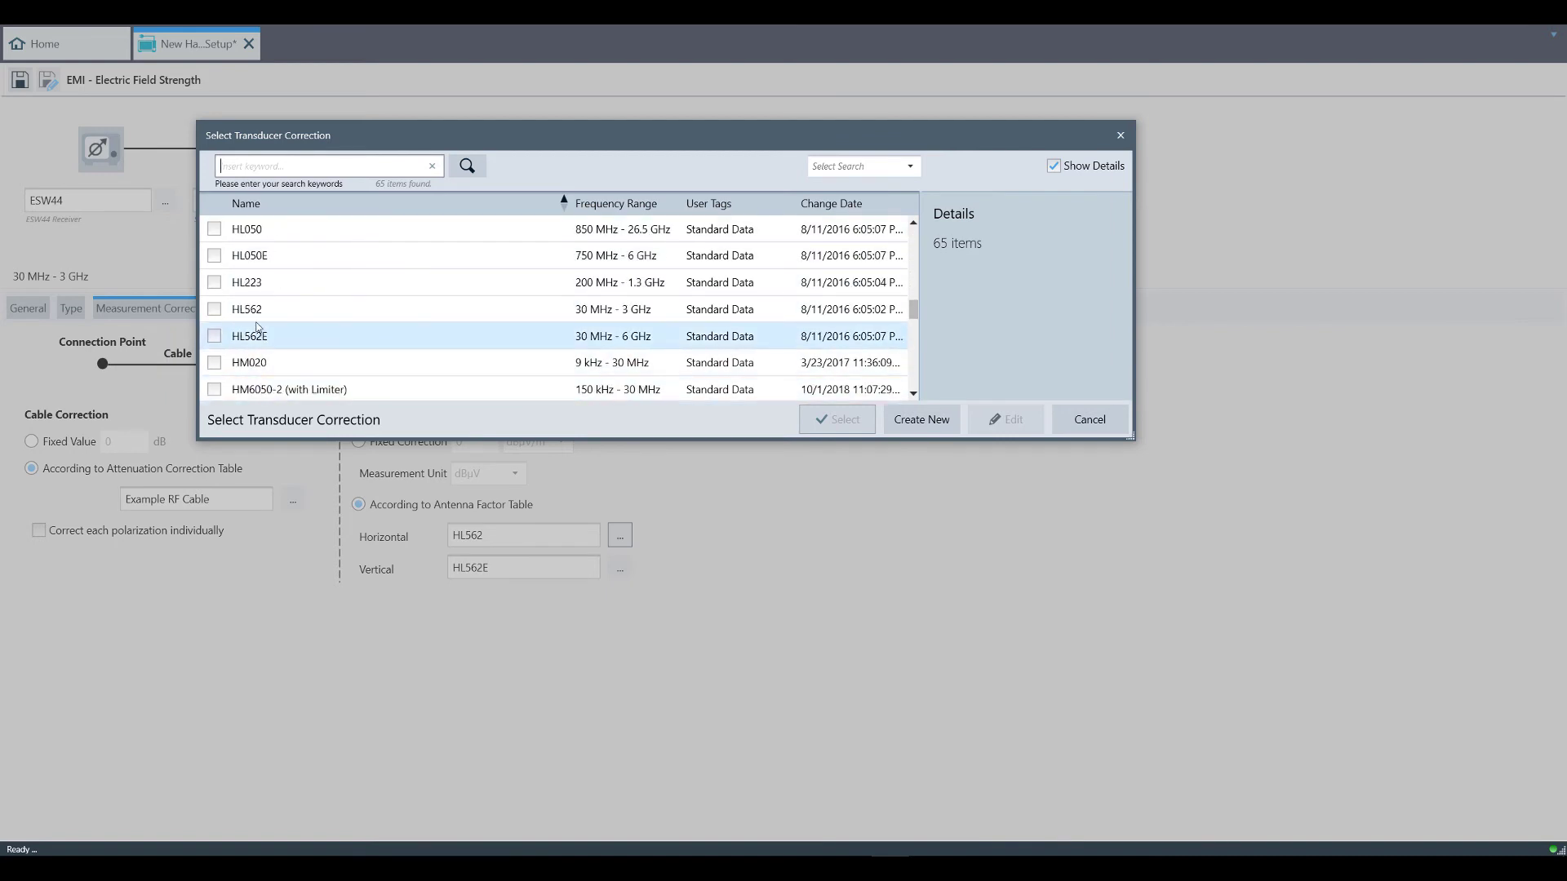
click(351, 310)
click(825, 437)
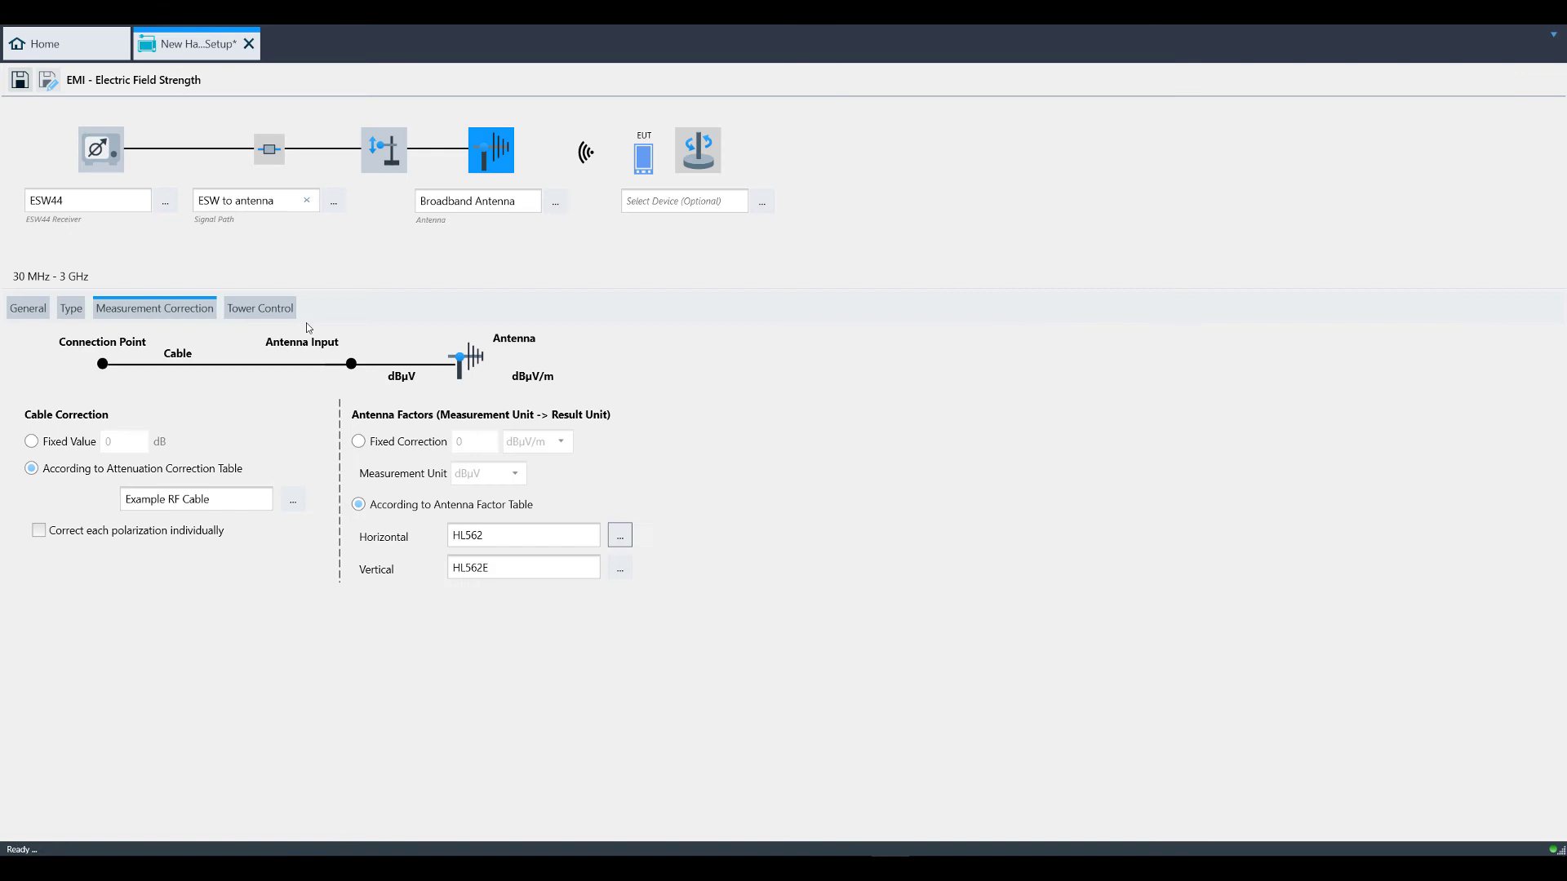
- Assign the automatic Antenna Tower device to both the antenna's height control and its polarization control
click(260, 307)
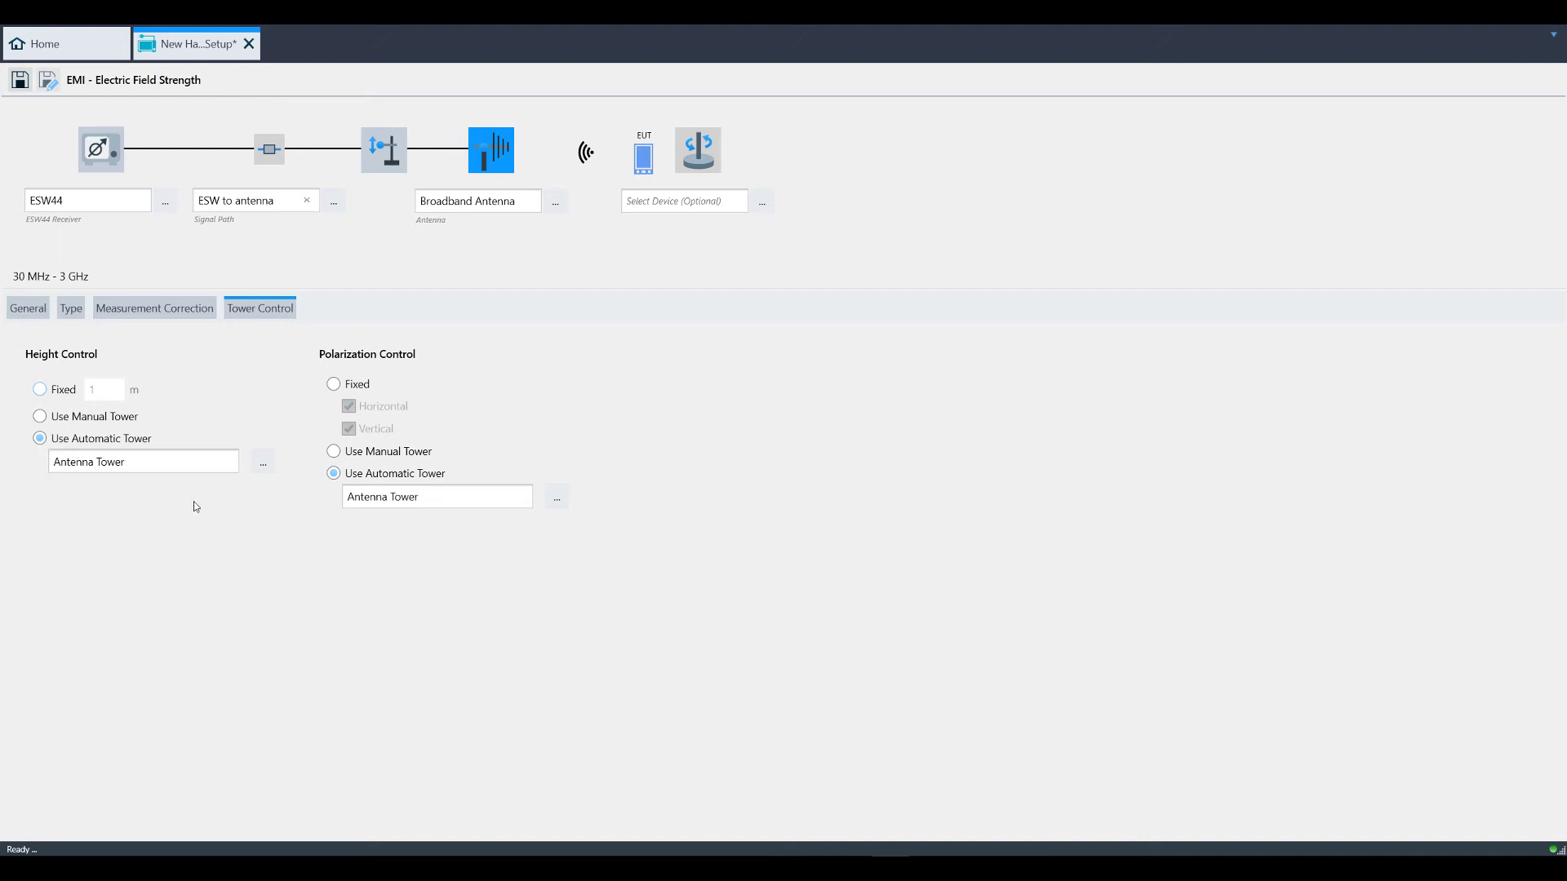
click(263, 462)
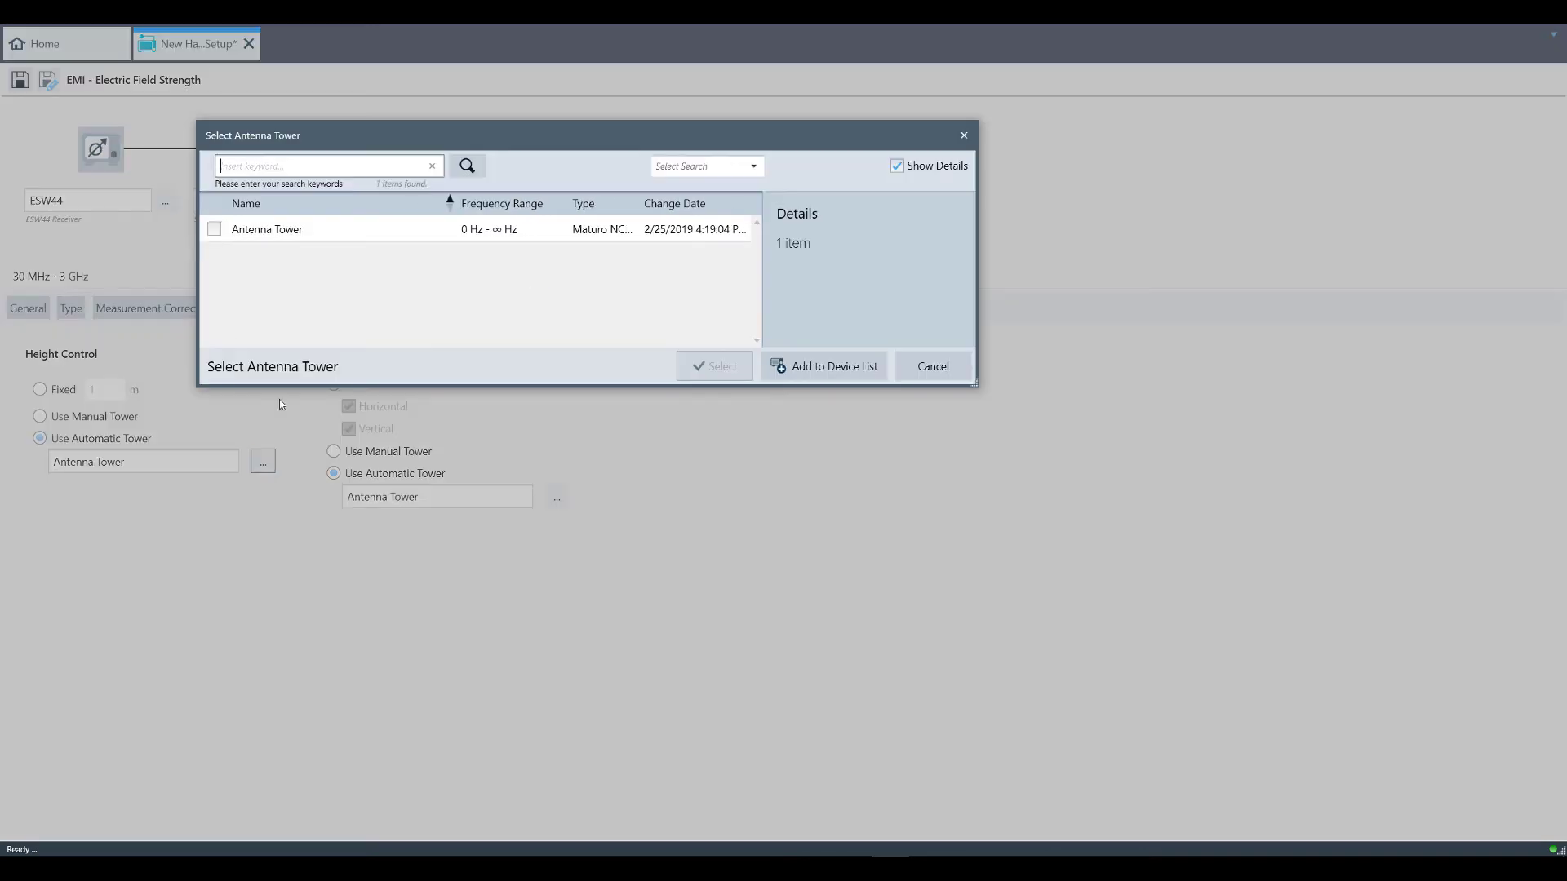
click(274, 231)
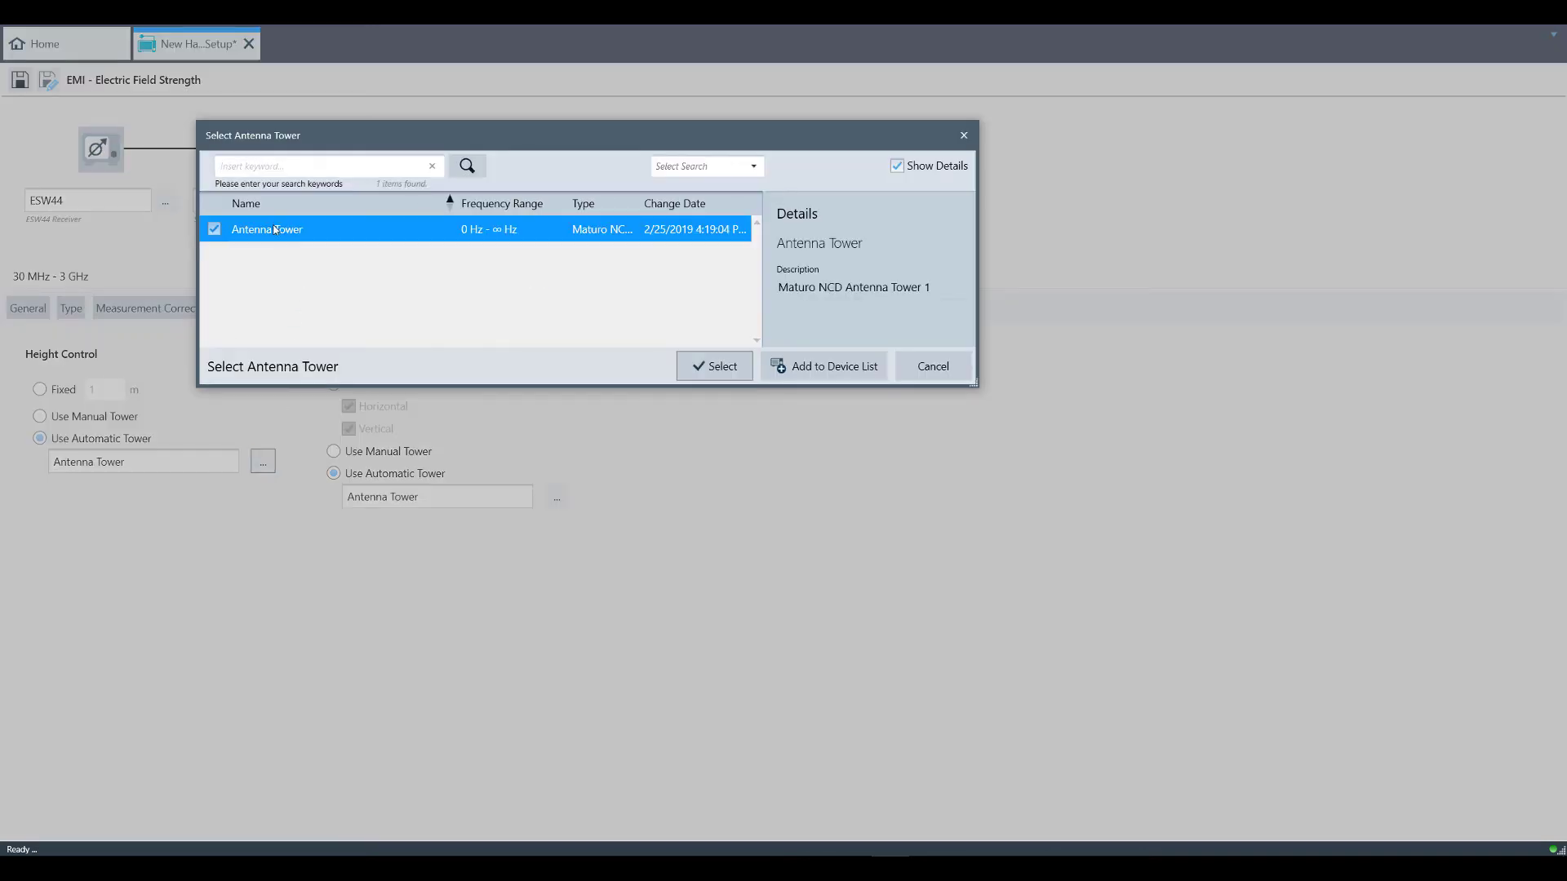
click(719, 366)
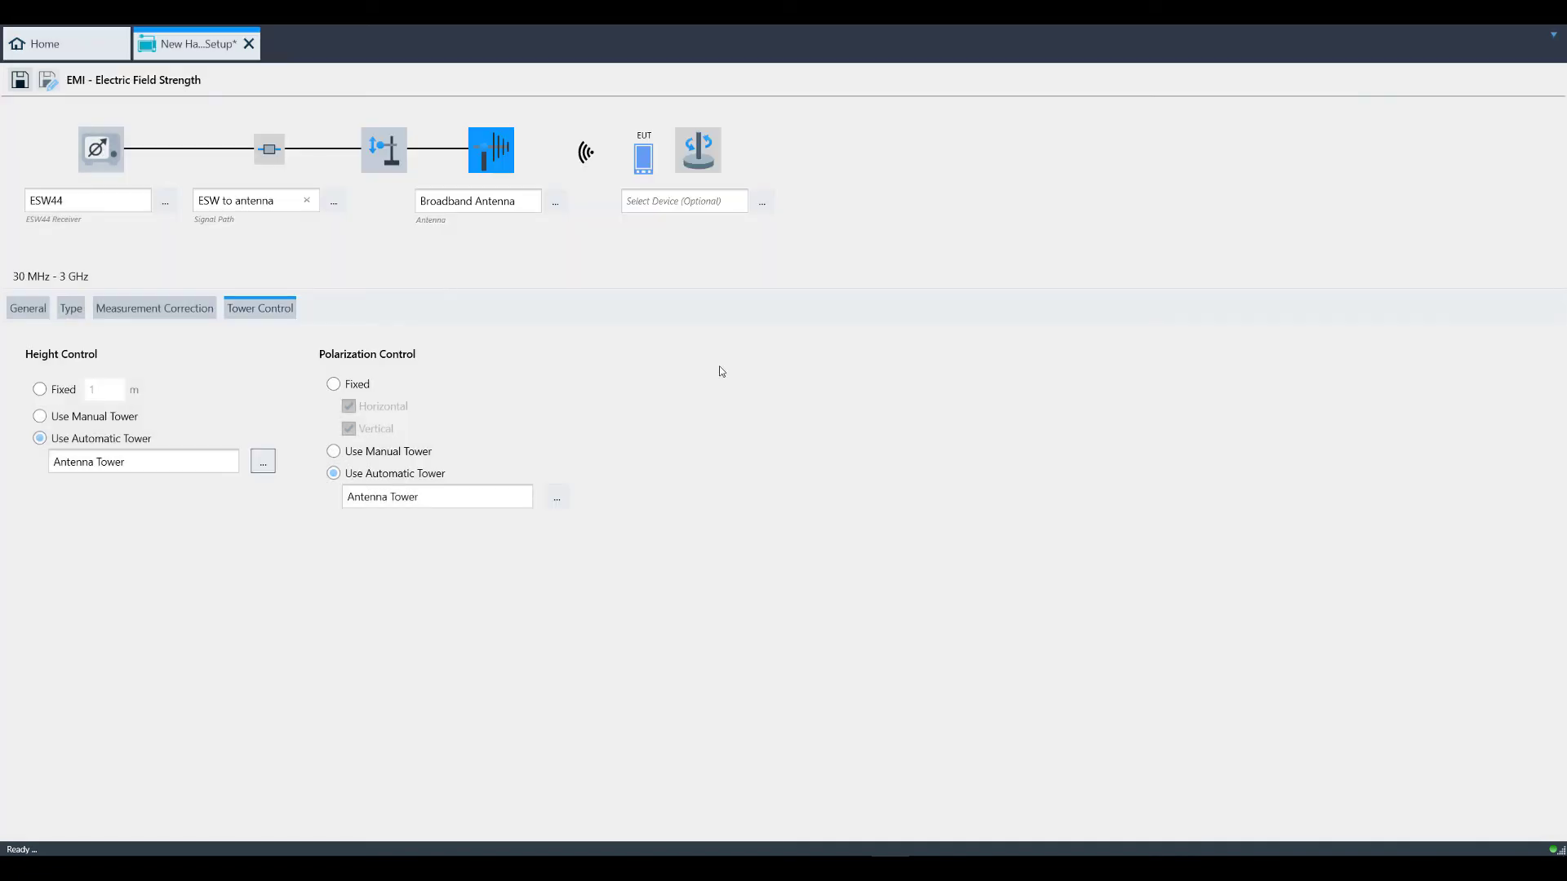
click(553, 500)
click(322, 230)
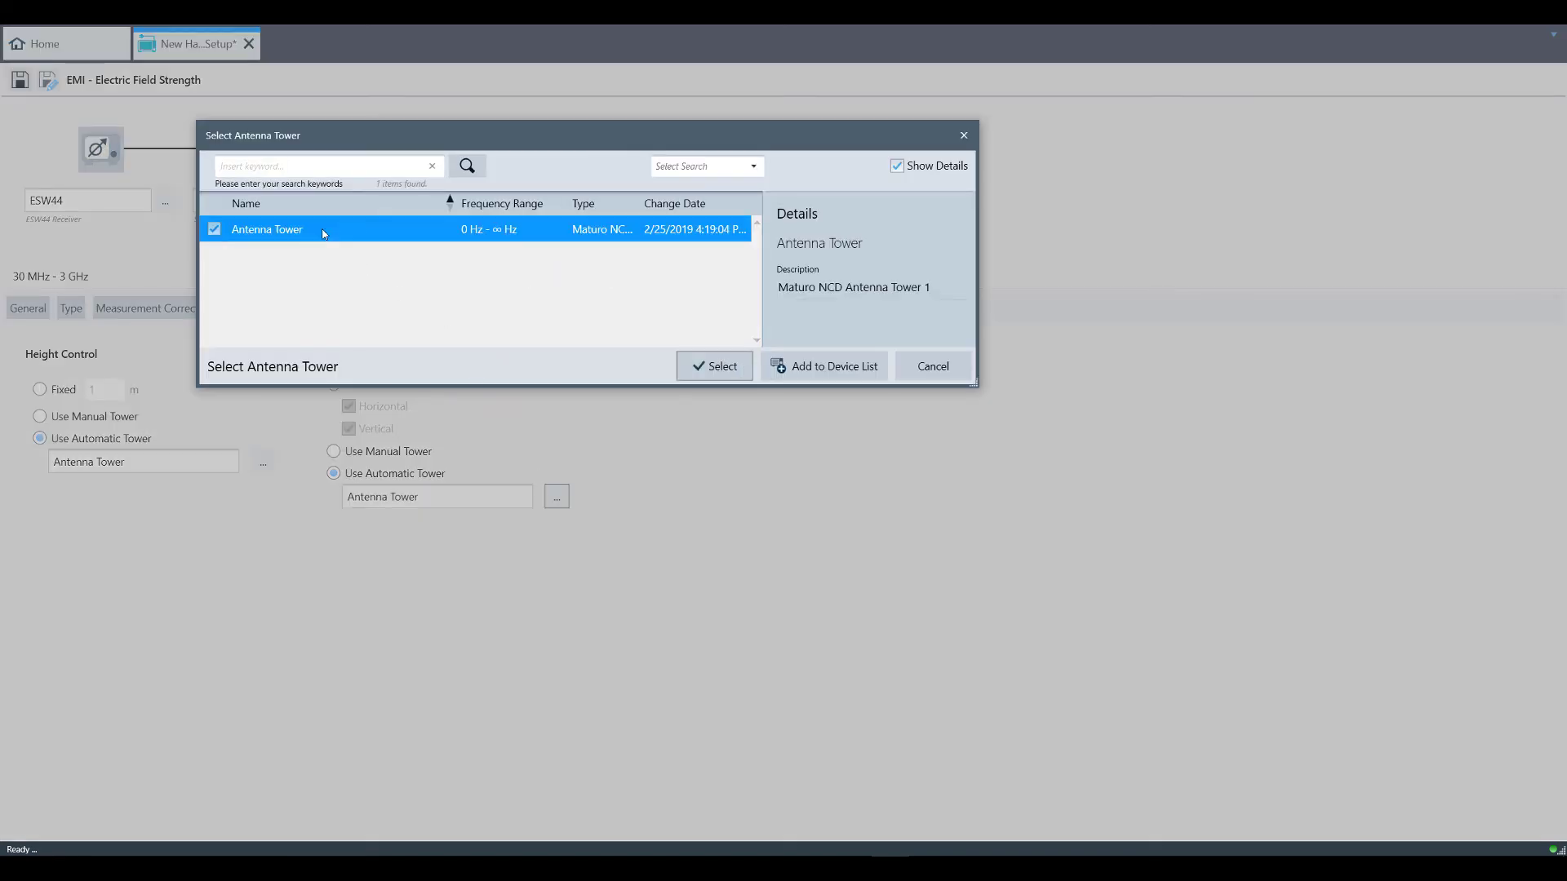
click(715, 367)
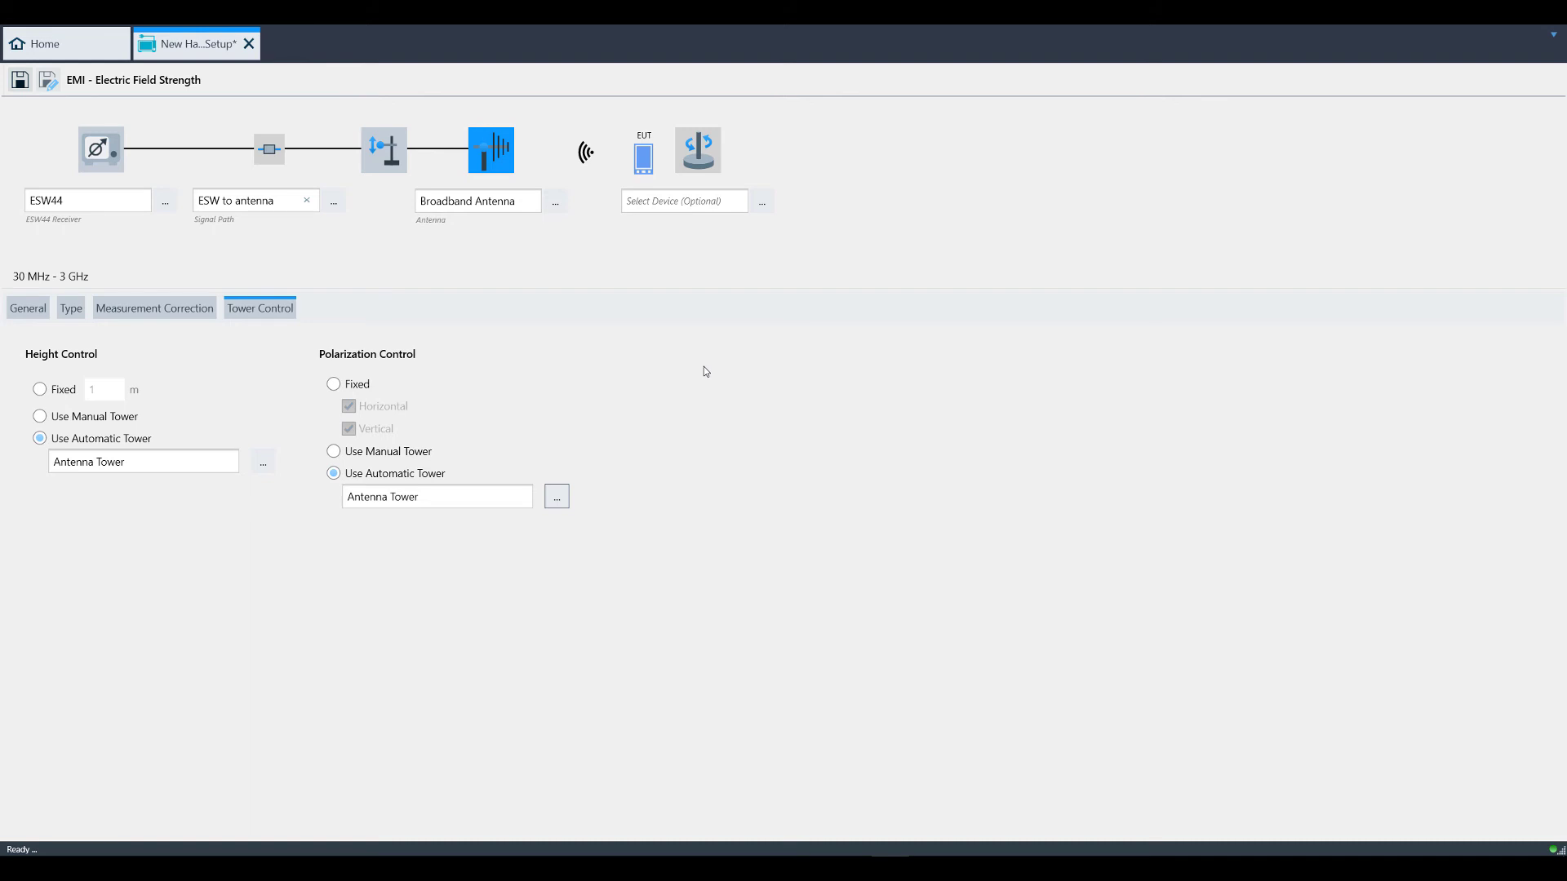
- Assign the Turntable device to the setup and review its general, connection, details and functional check settings
click(764, 204)
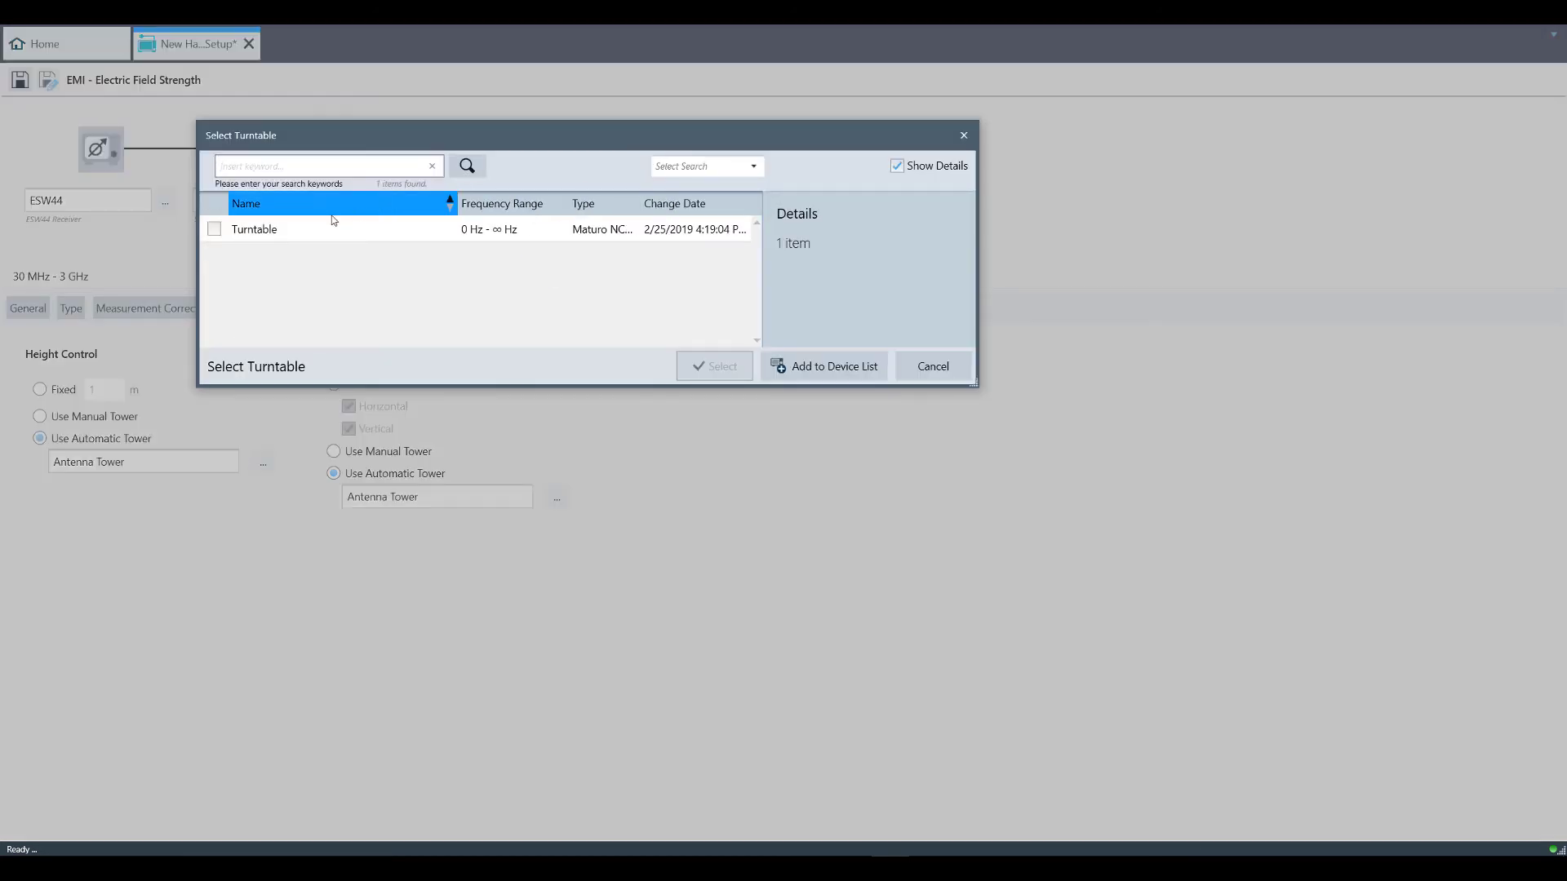
click(243, 233)
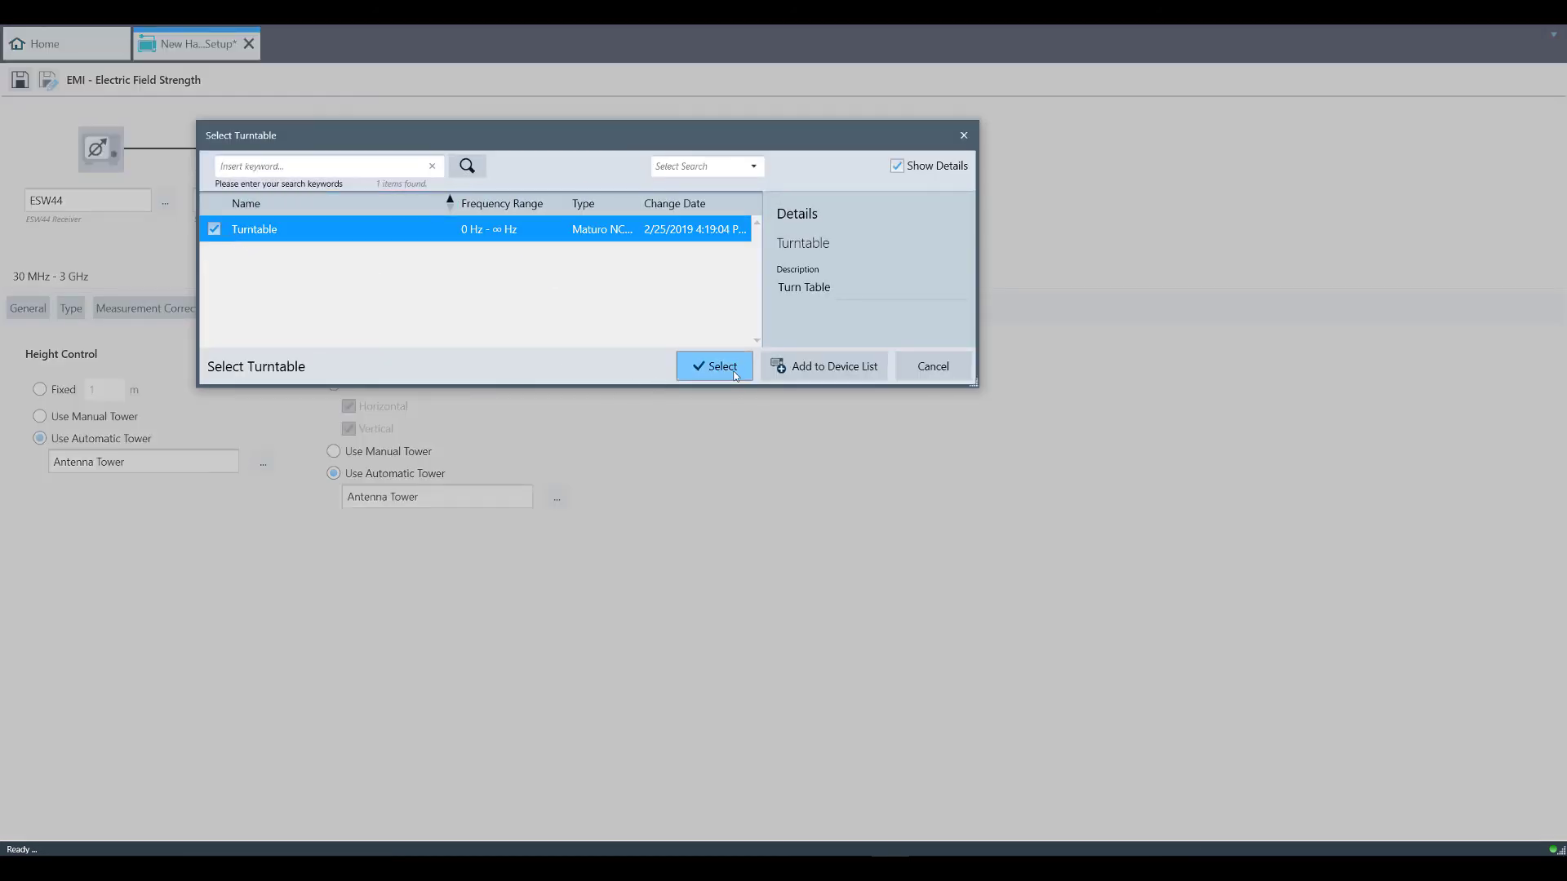
click(736, 374)
click(49, 313)
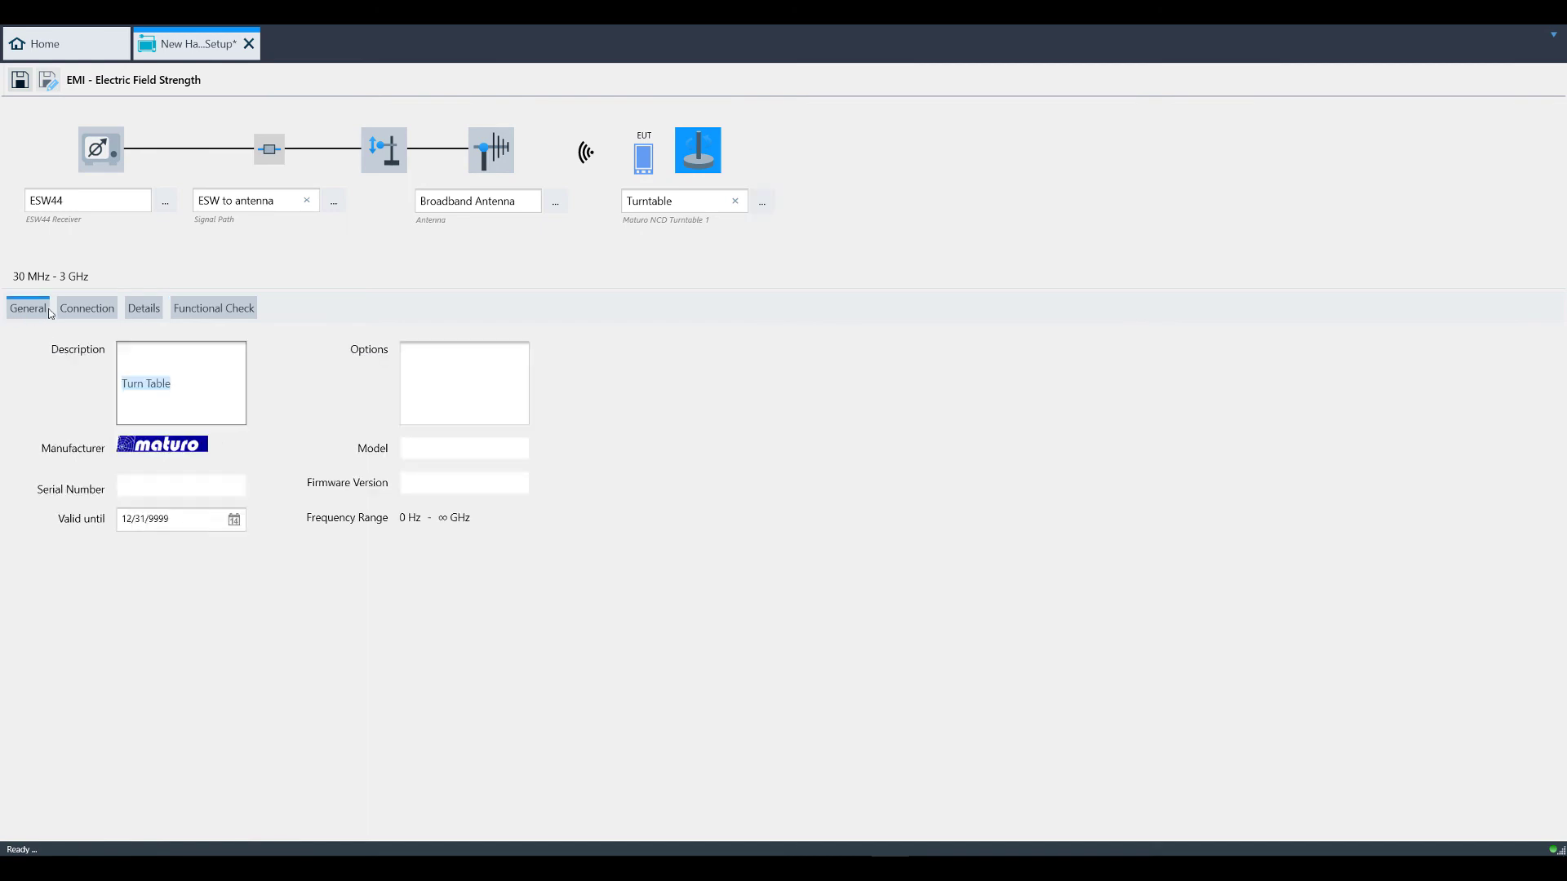
click(94, 313)
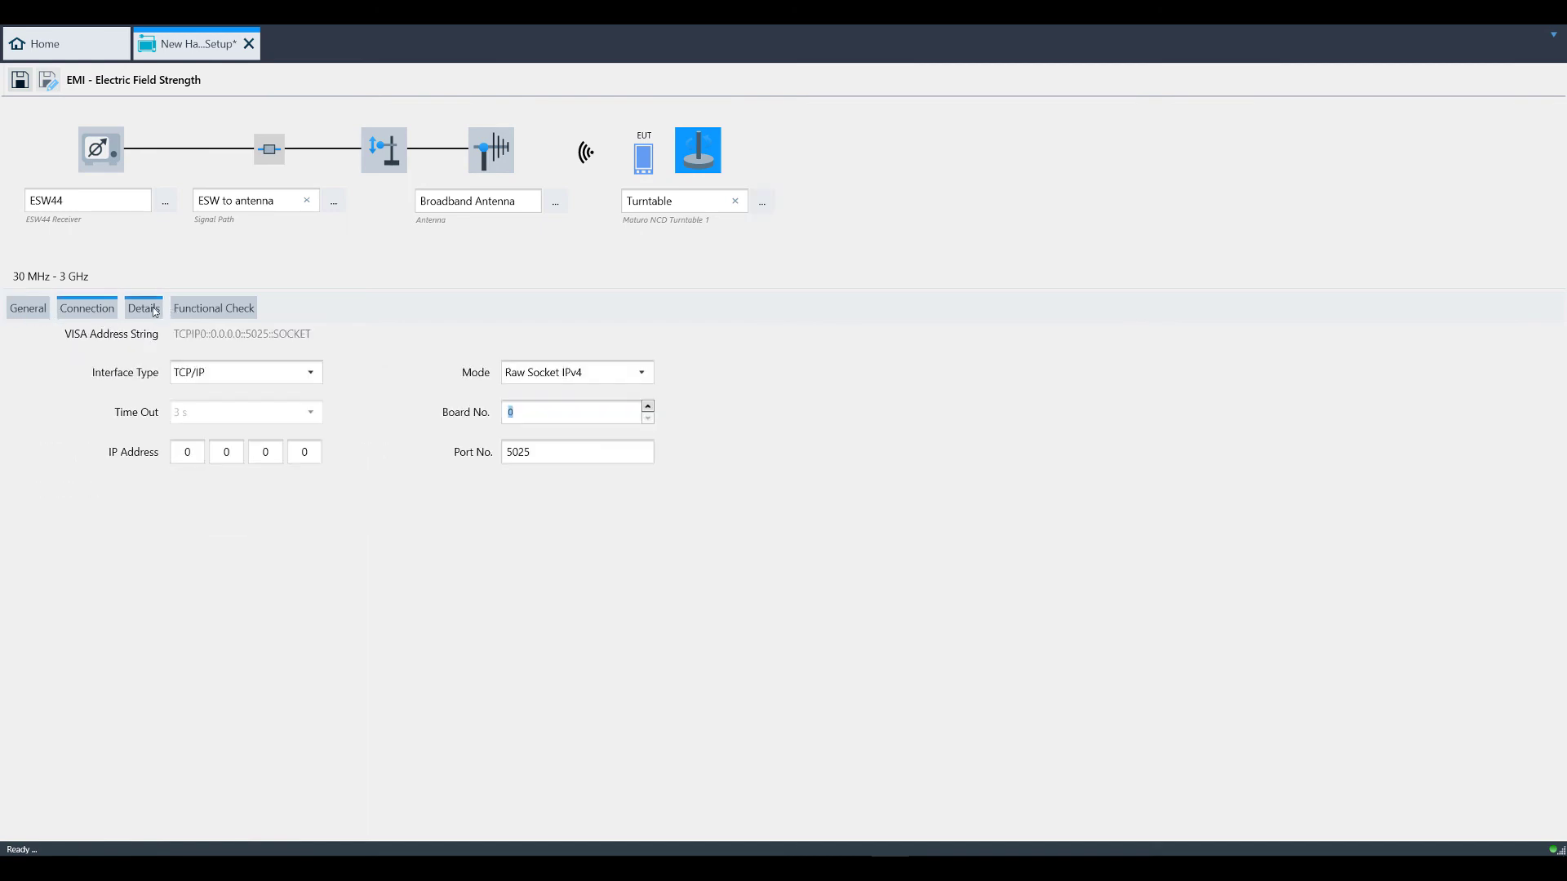
click(155, 311)
click(196, 309)
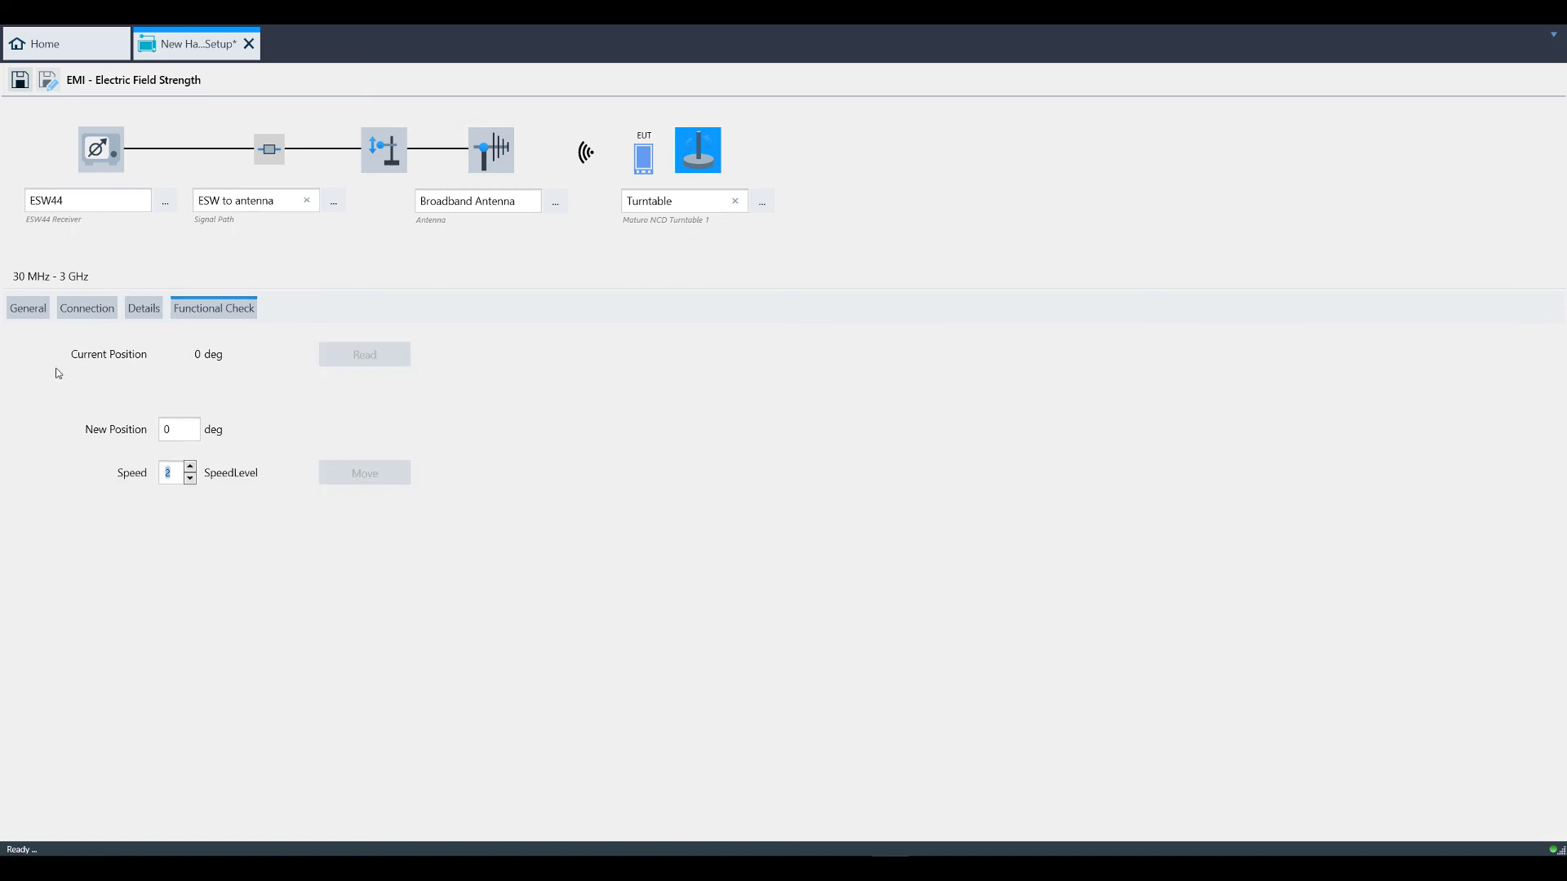
- Save the hardware setup, replacing "New" with "Elektra Demo" in the default name "New Hardware Setup"
click(18, 81)
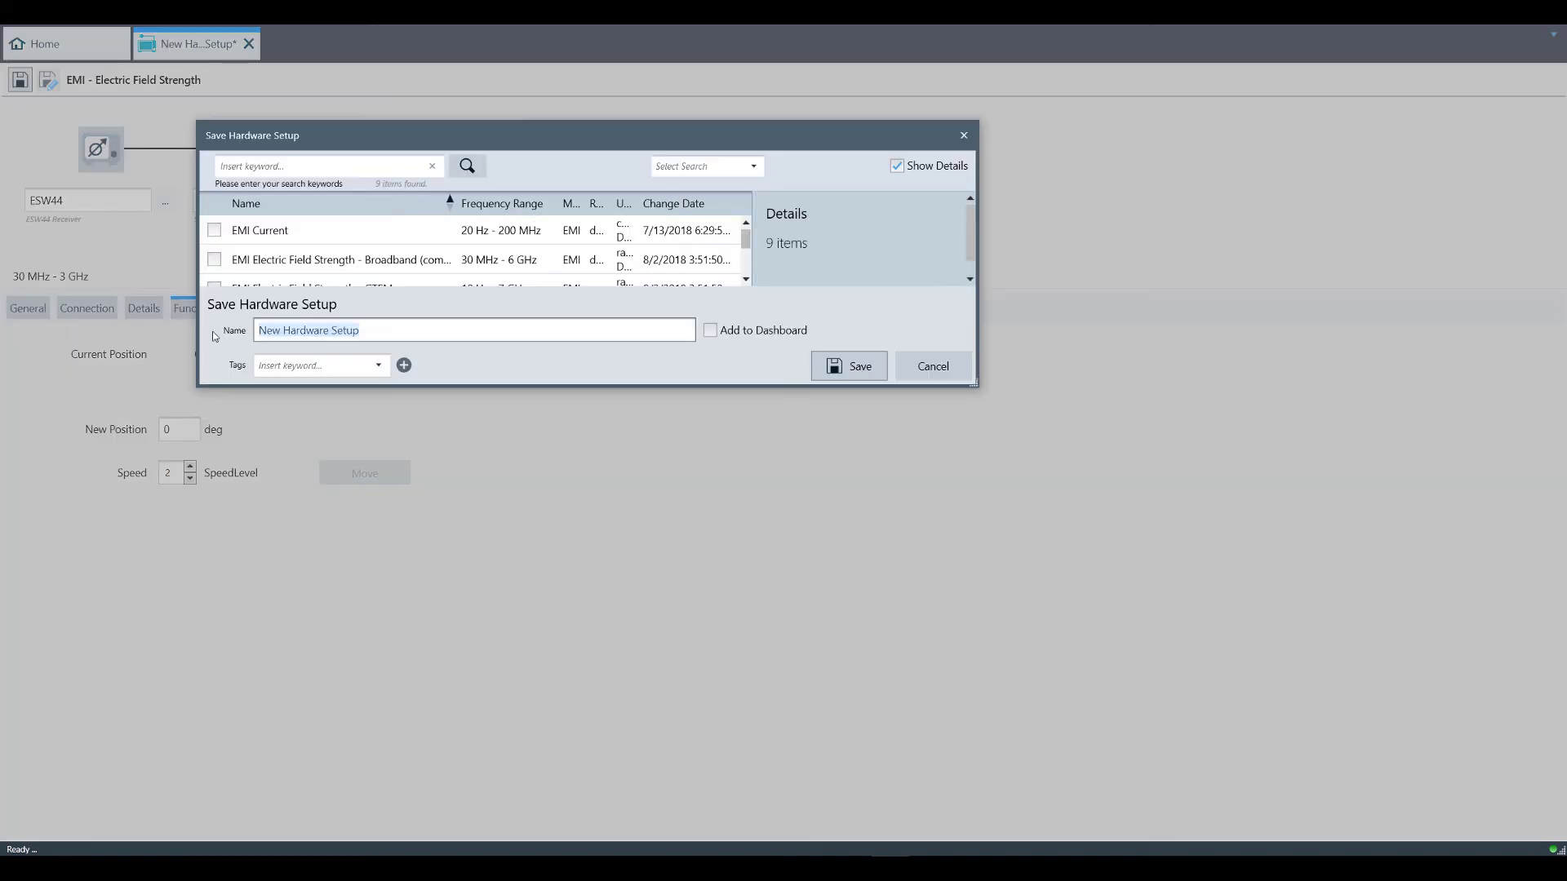
click(262, 331)
key(Delete)
key(Delete)
key(Delete)
key(Delete)
text(E)
text(lektra )
text(Demo)
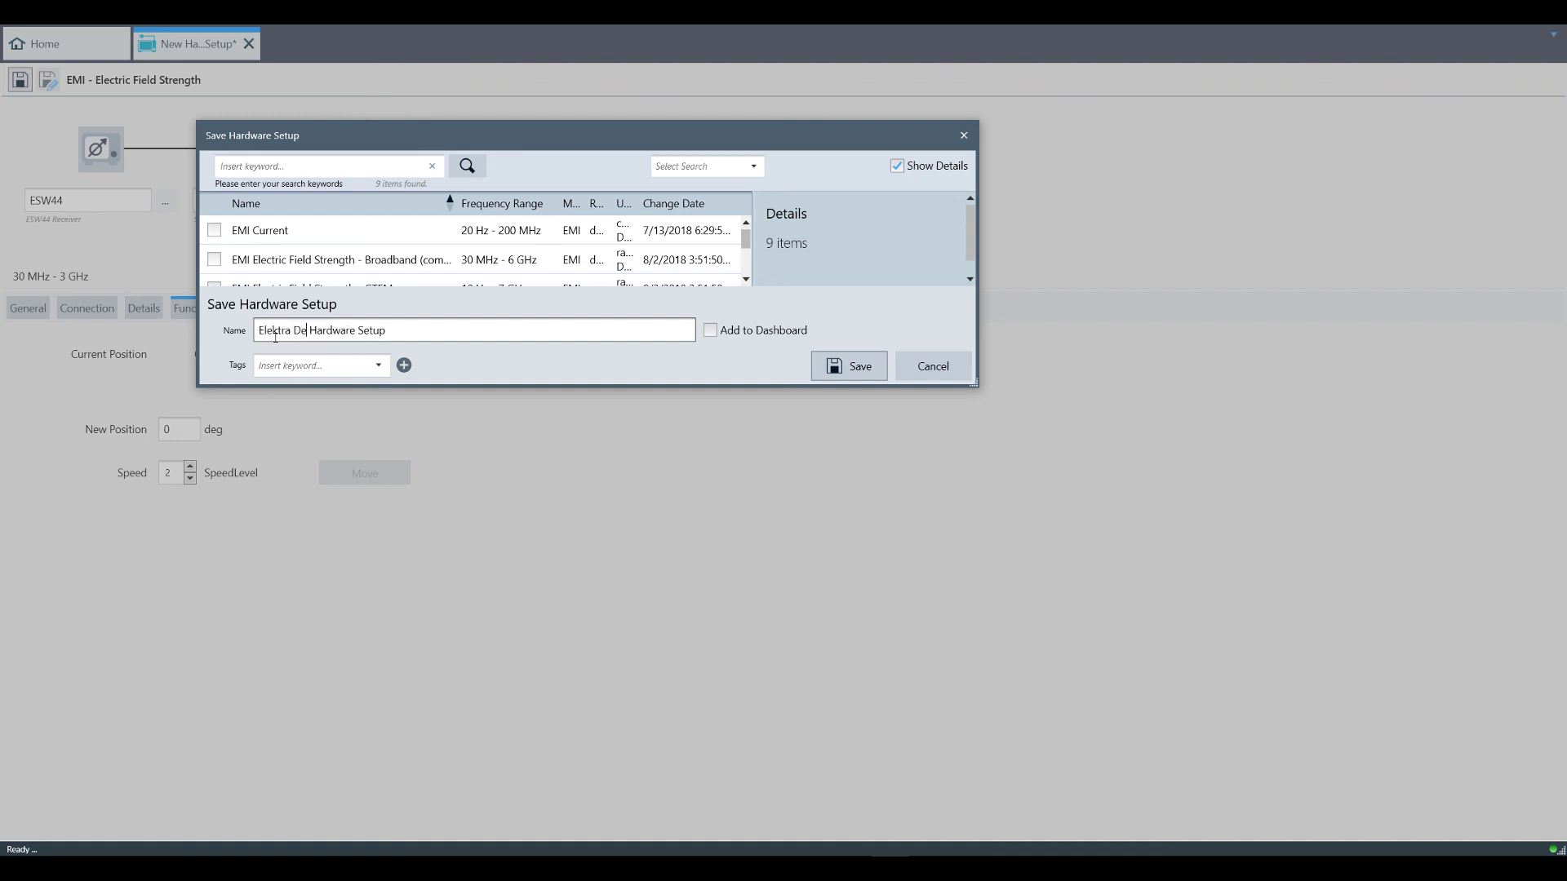
key(Return)
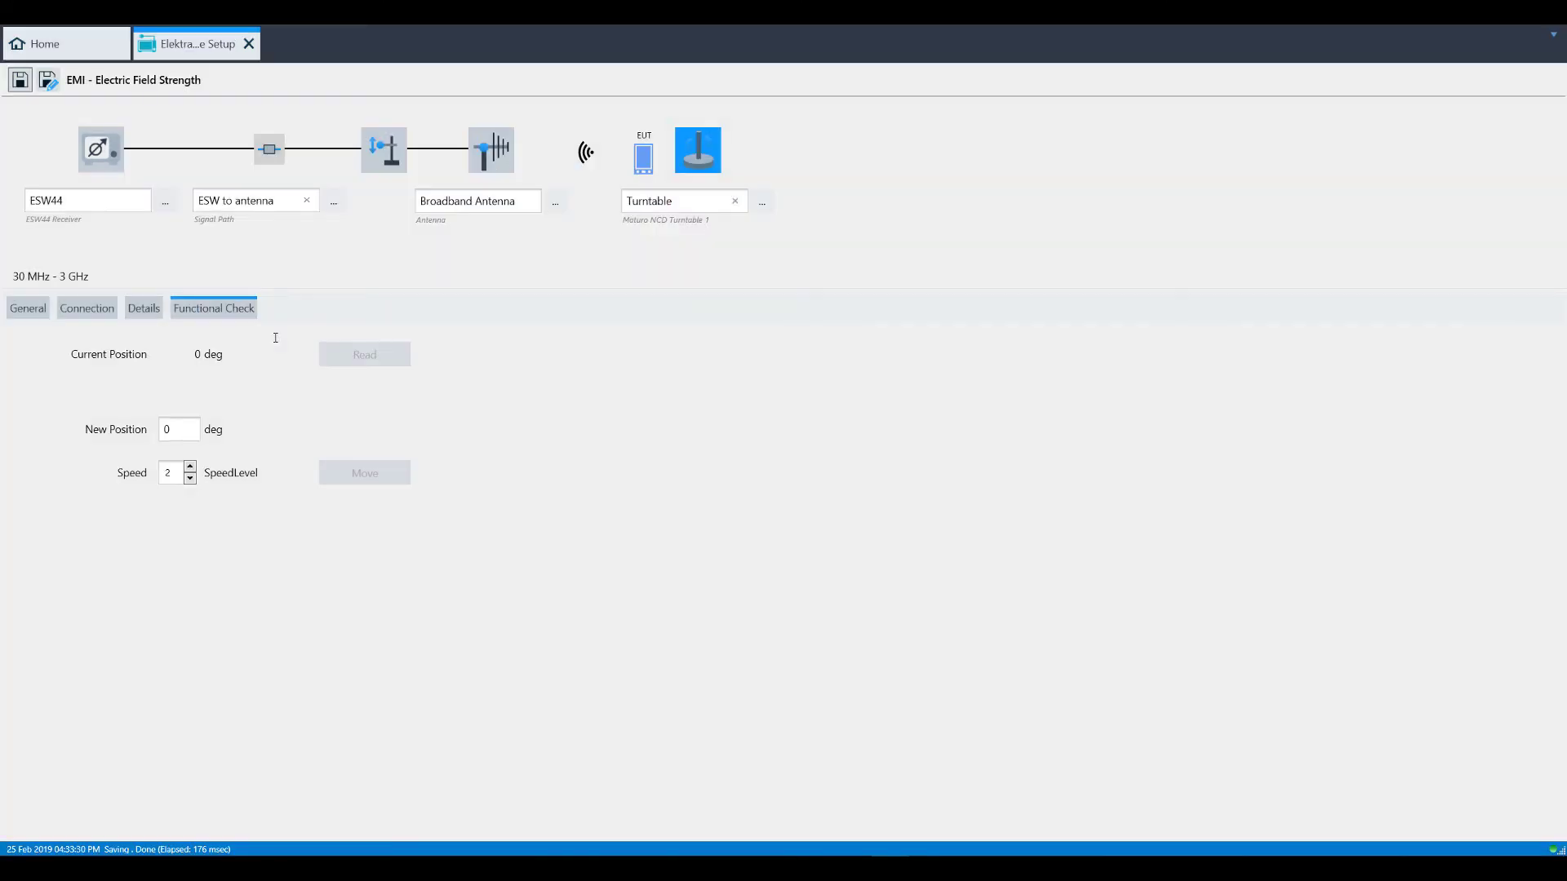